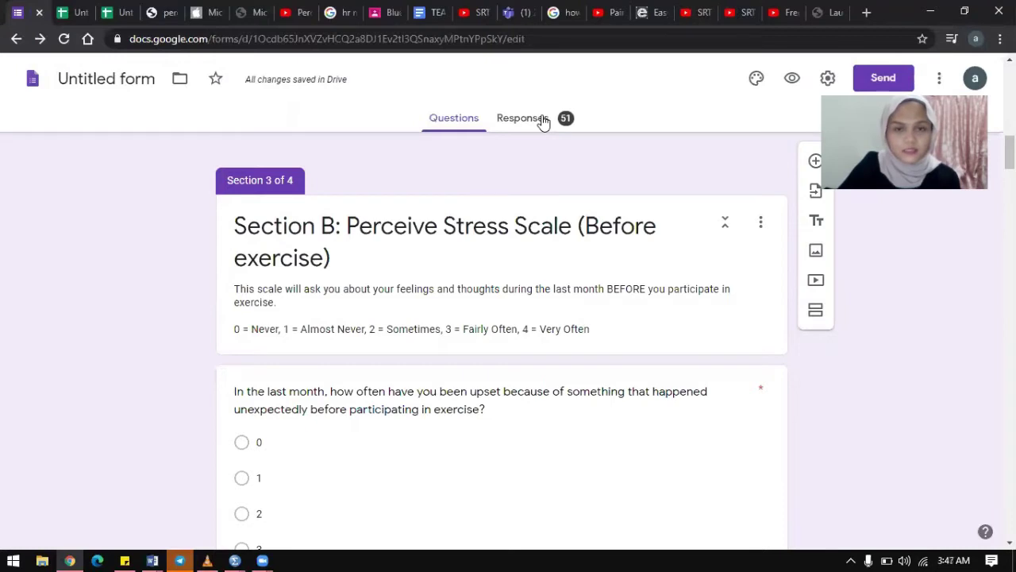
- Review the form's response summary charts for the demographic section and the before-exercise and after-exercise stress scale sections
click(541, 118)
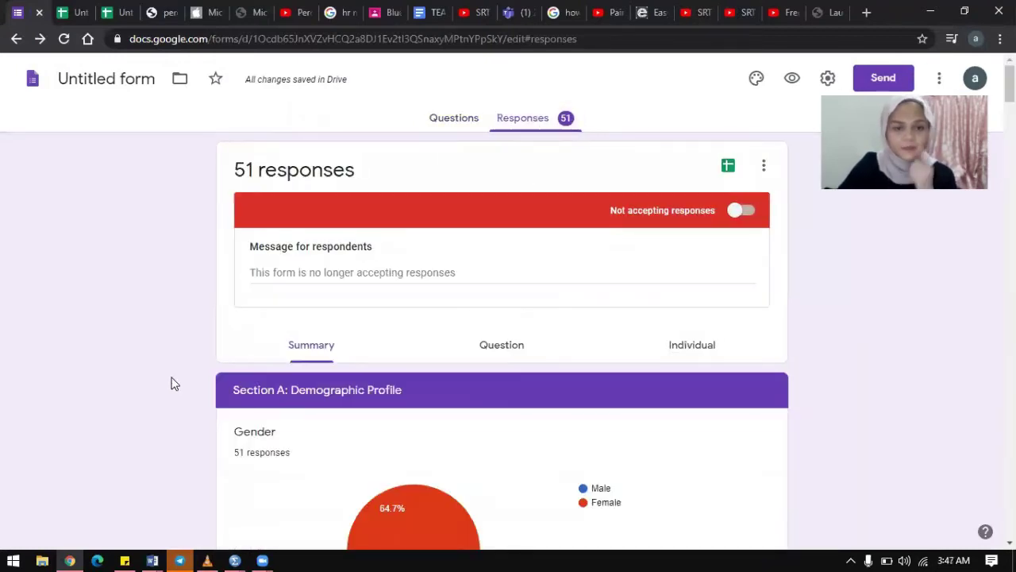
scroll(173, 383, down, 2)
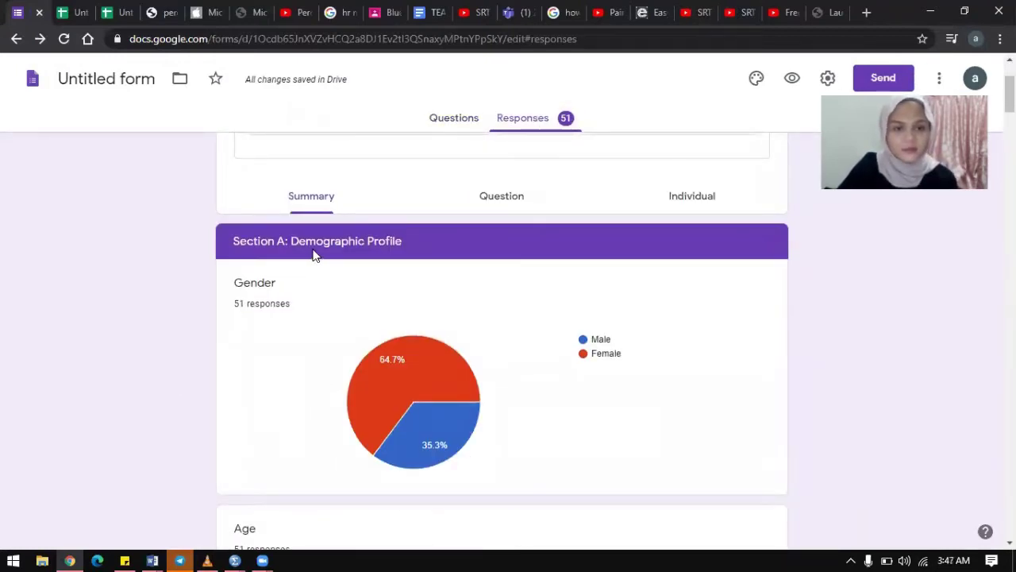
scroll(349, 372, down, 8)
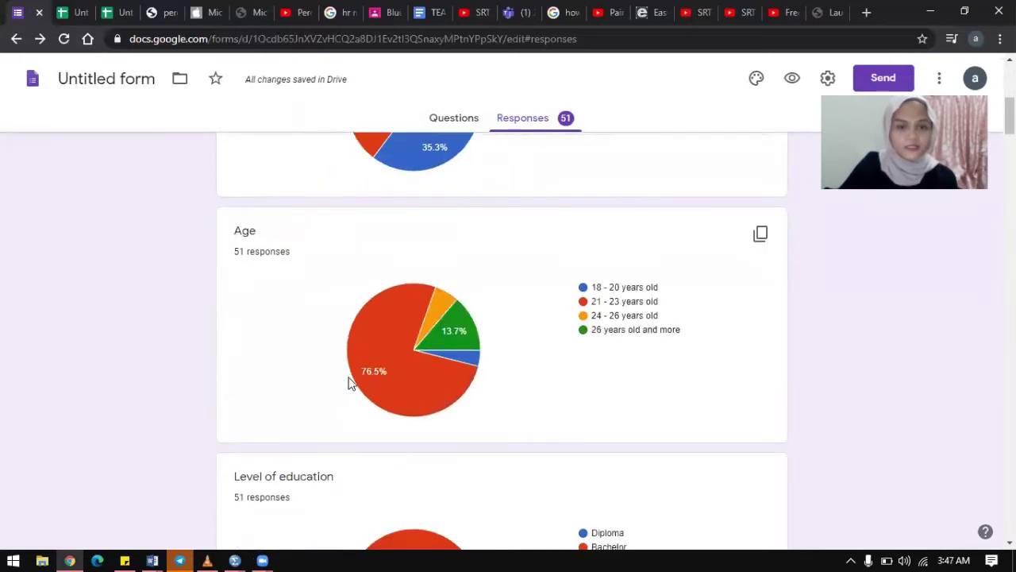
scroll(348, 382, down, 3)
scroll(347, 373, up, 1)
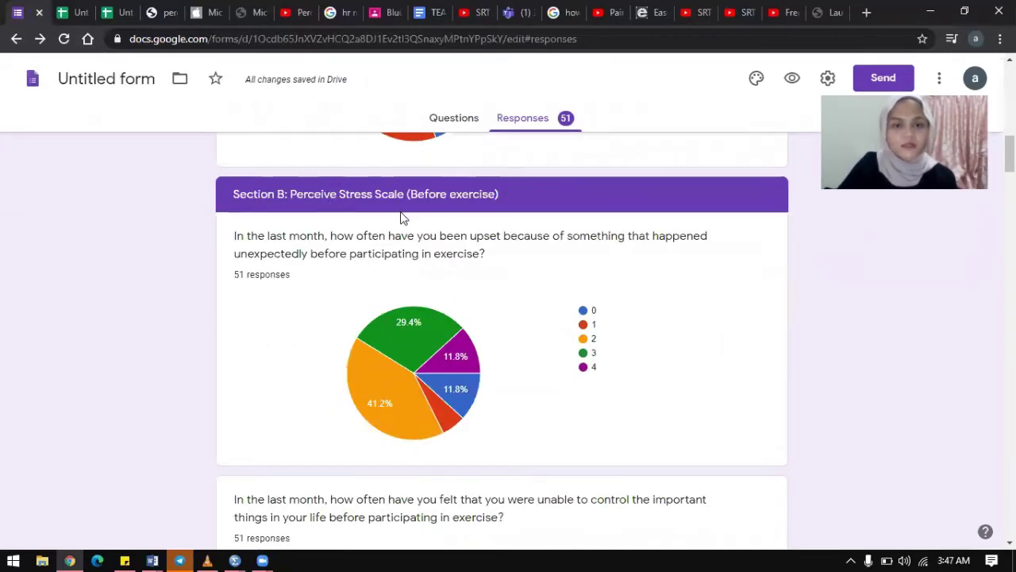
scroll(601, 452, down, 20)
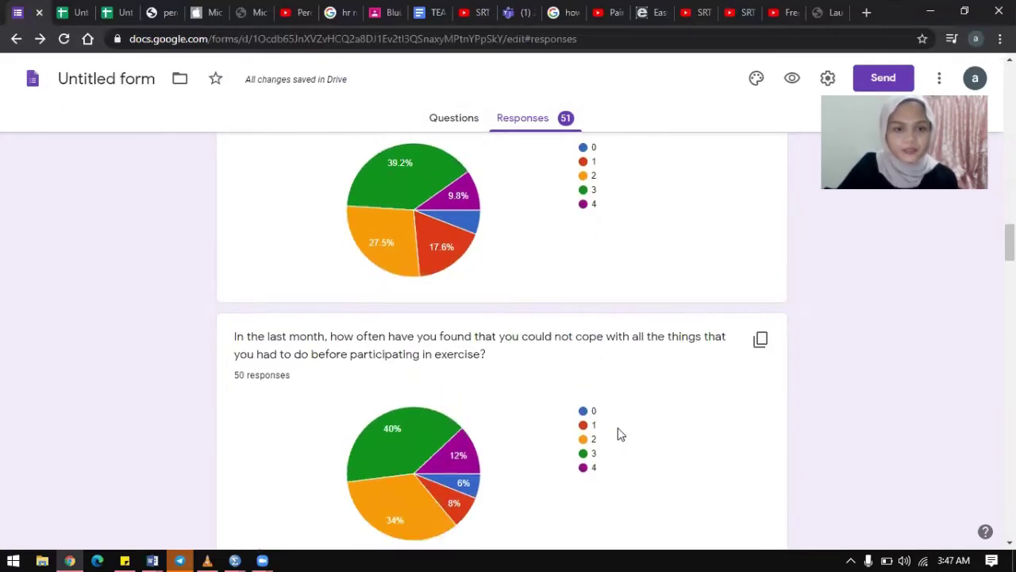
scroll(618, 428, down, 10)
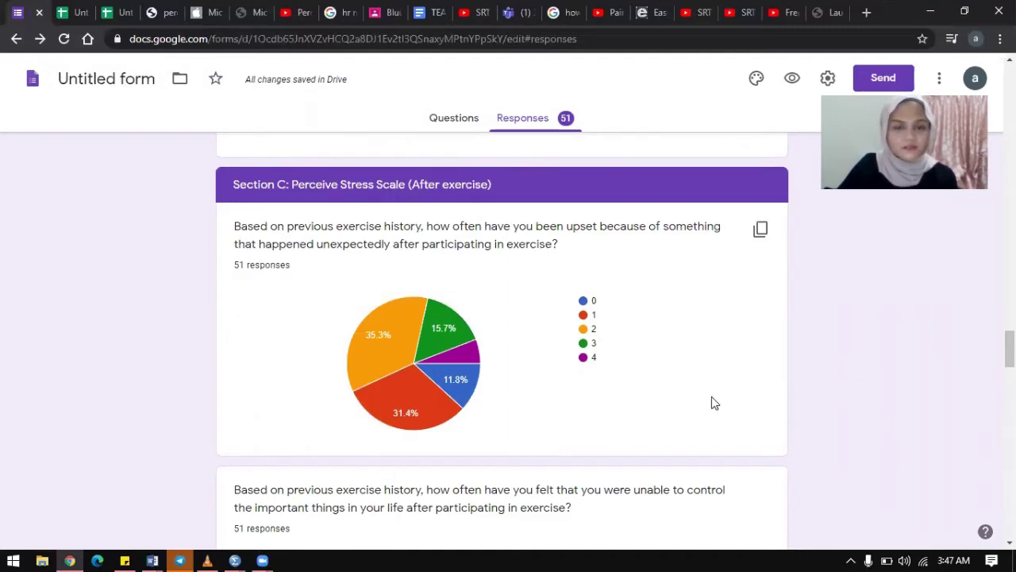
scroll(710, 402, up, 20)
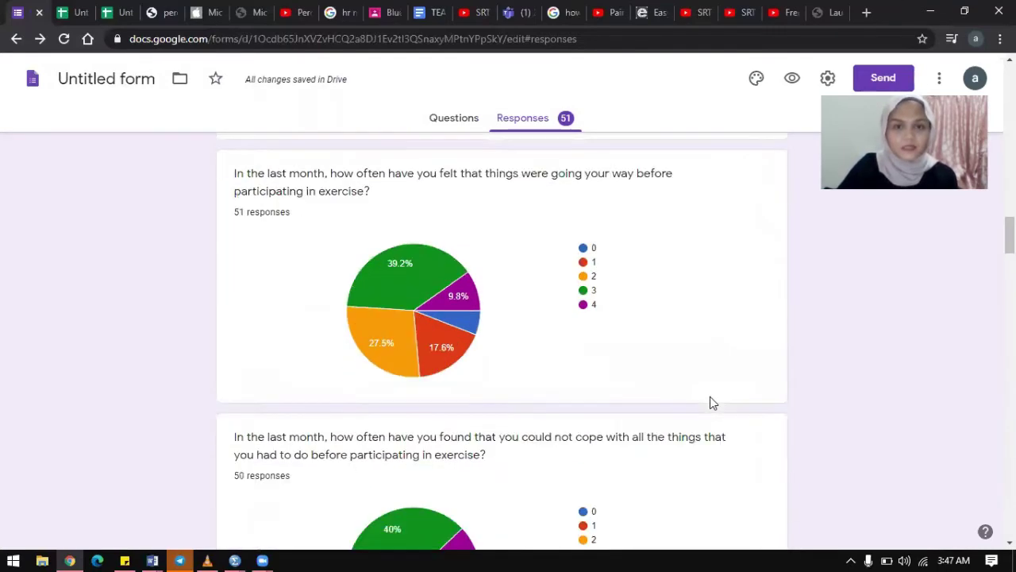
scroll(710, 402, up, 15)
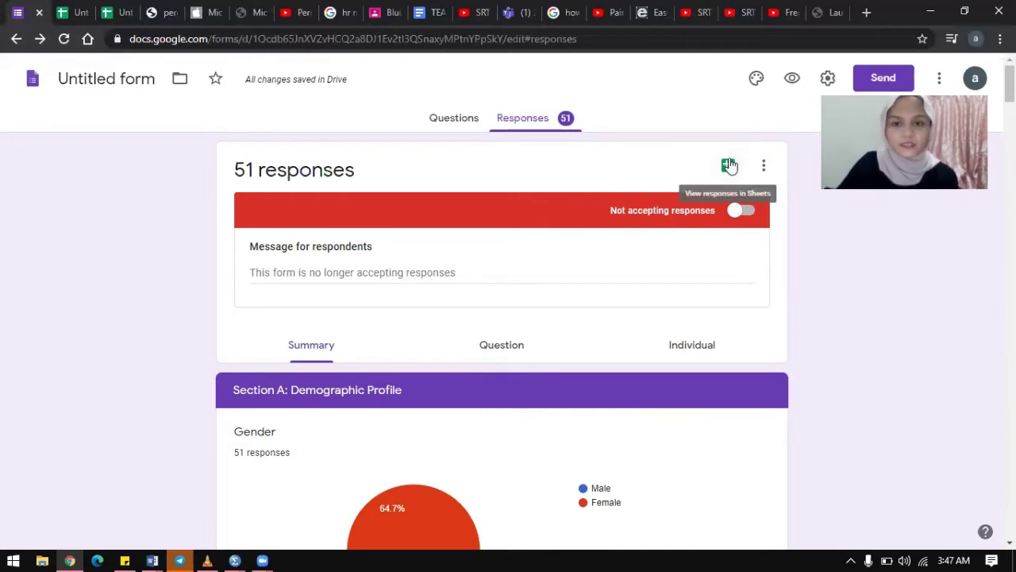
- Examine the form's collected answers in the linked responses spreadsheet, from the first respondent row to the last
click(69, 13)
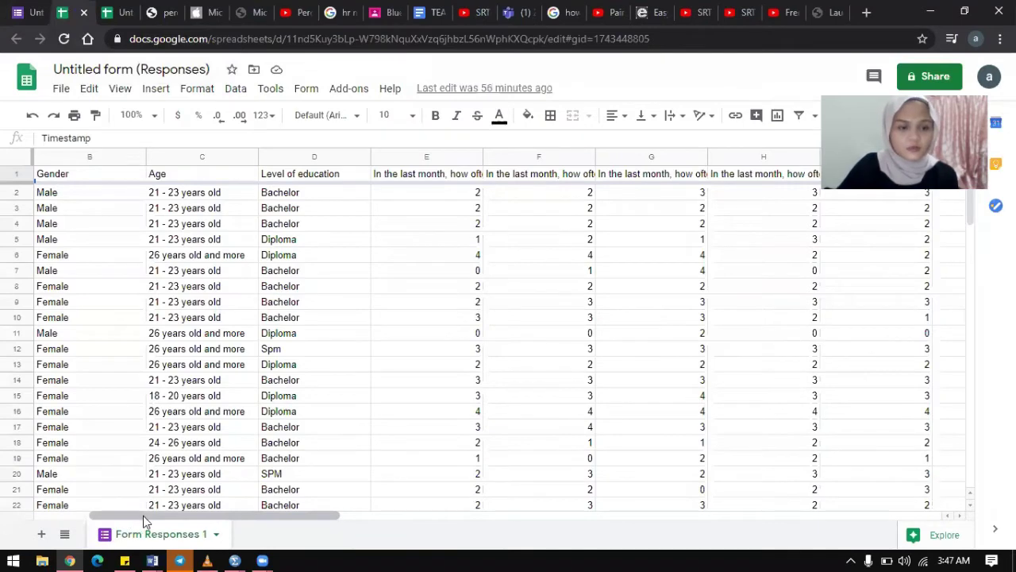
drag(160, 520, 81, 513)
scroll(143, 405, down, 10)
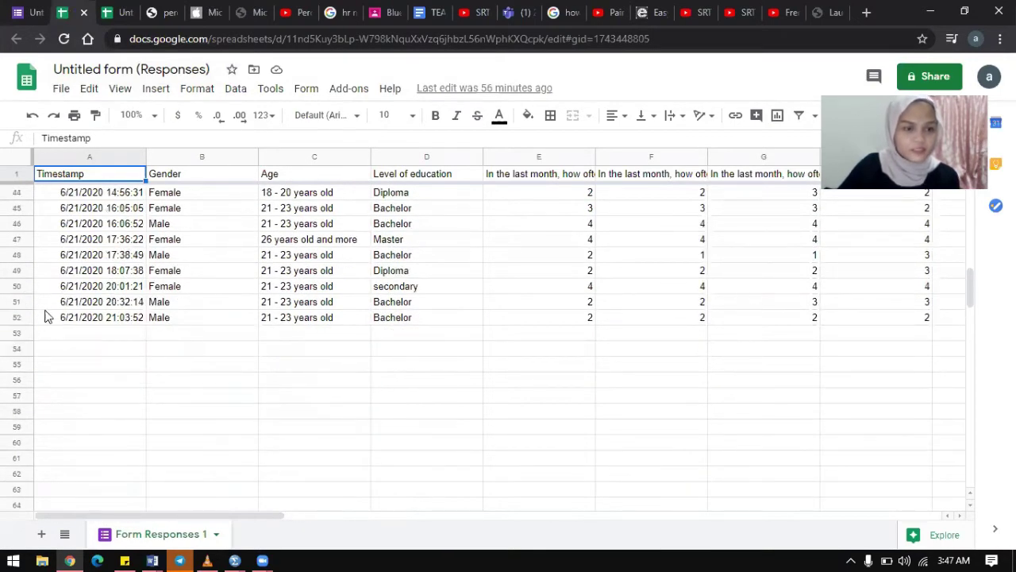
scroll(258, 489, up, 9)
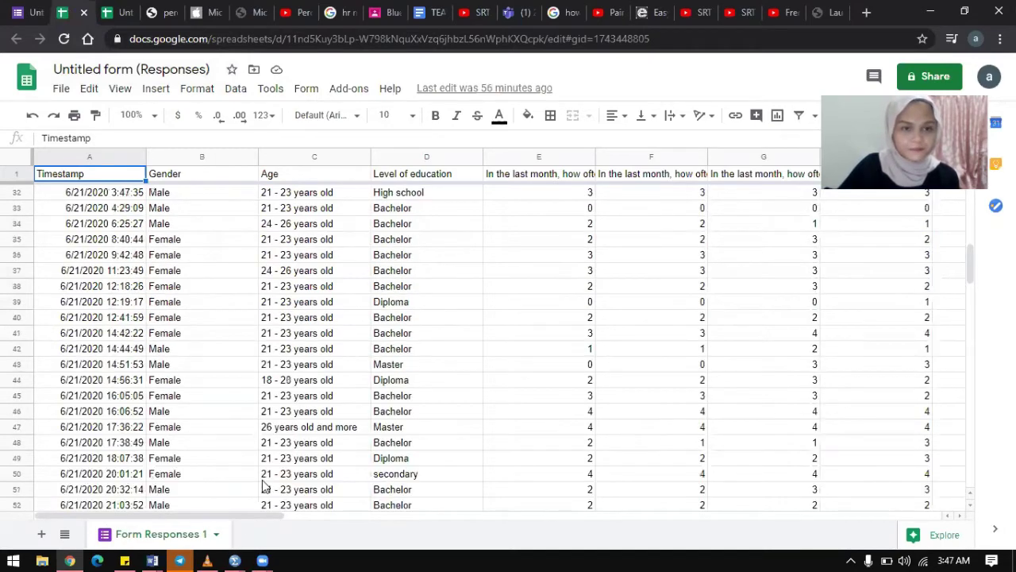
scroll(264, 486, up, 2)
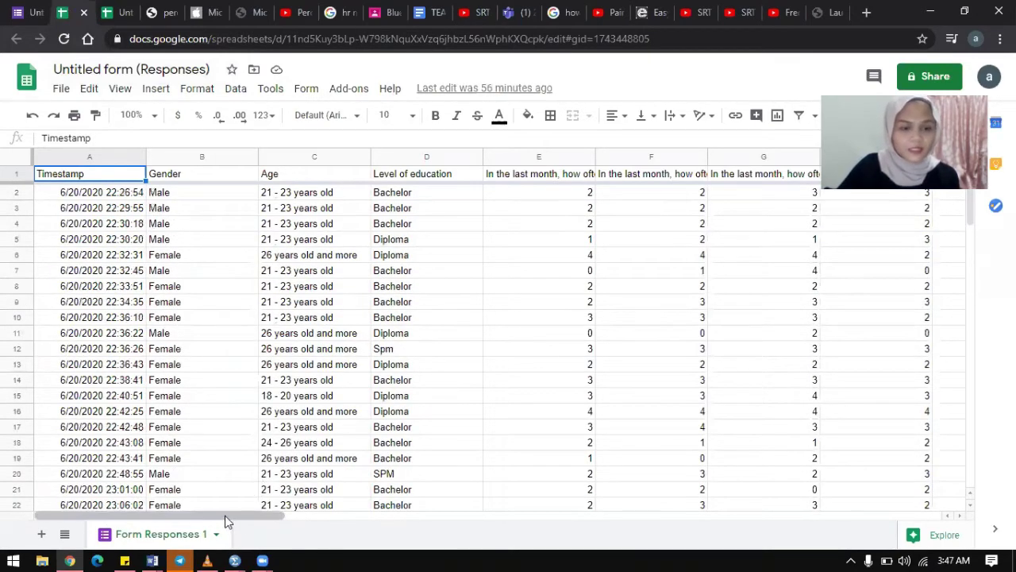
drag(246, 520, 204, 517)
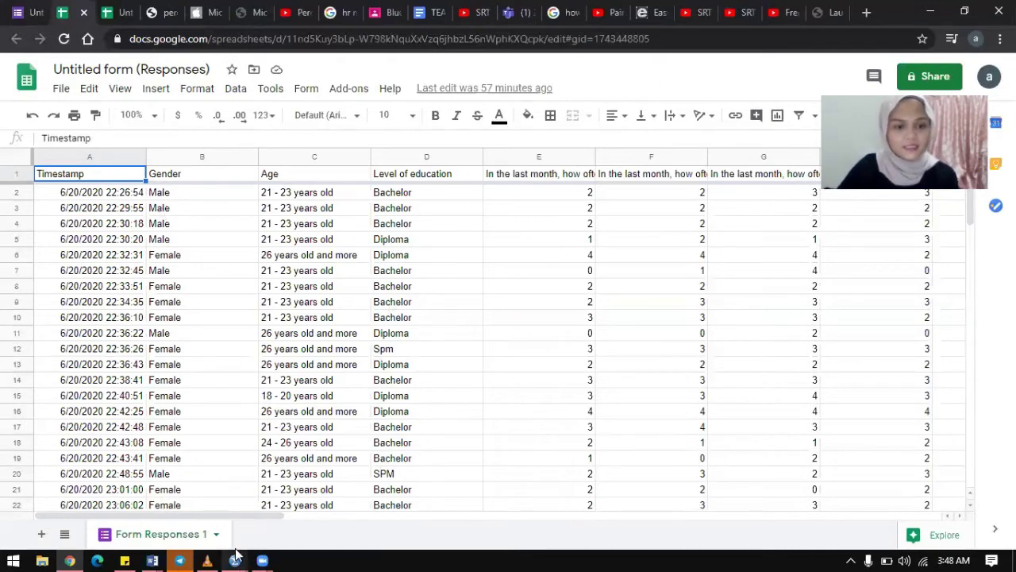
- Switch to the Untitled2 dataset in SPSS and define three variables named STUDENTS, PRE_EXERCISE and POST_EXERCISE
mouse_move(235, 555)
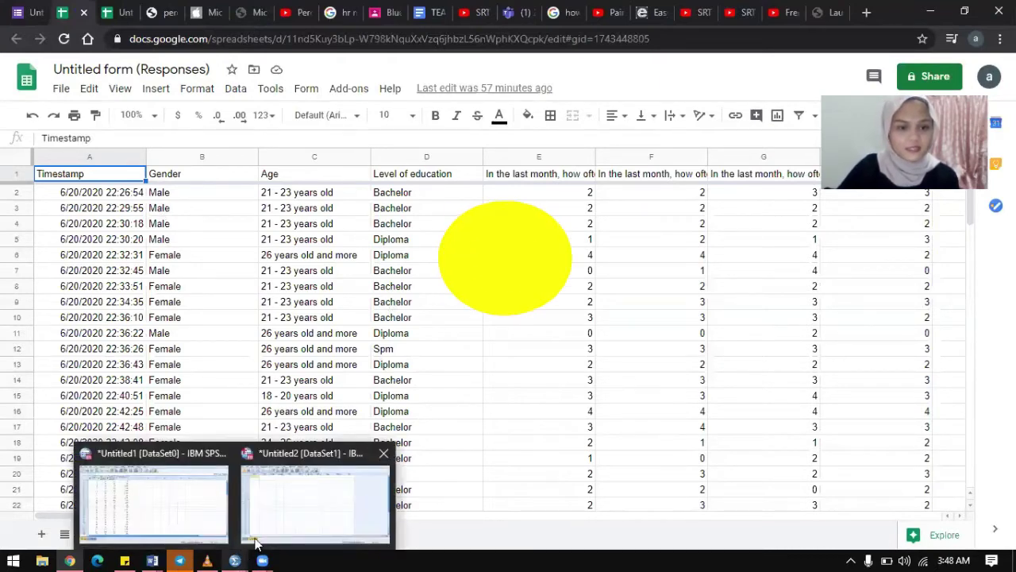
click(275, 519)
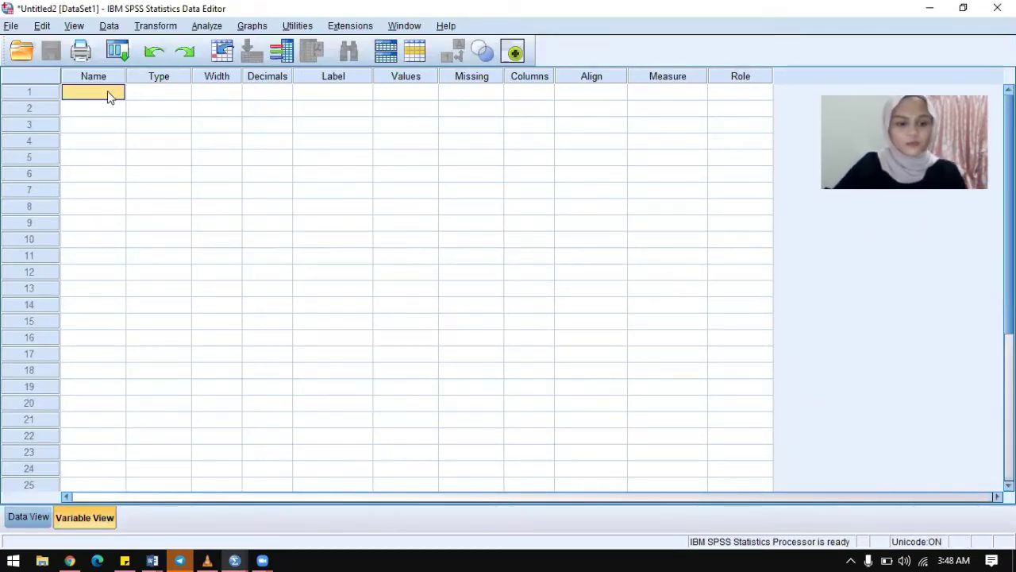
text(STUDENTS)
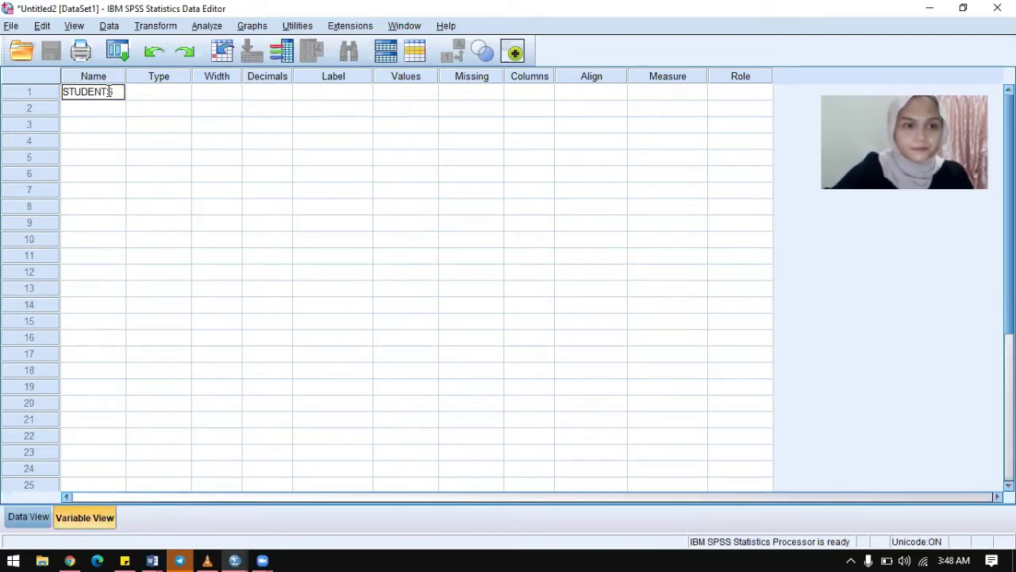
key(Return)
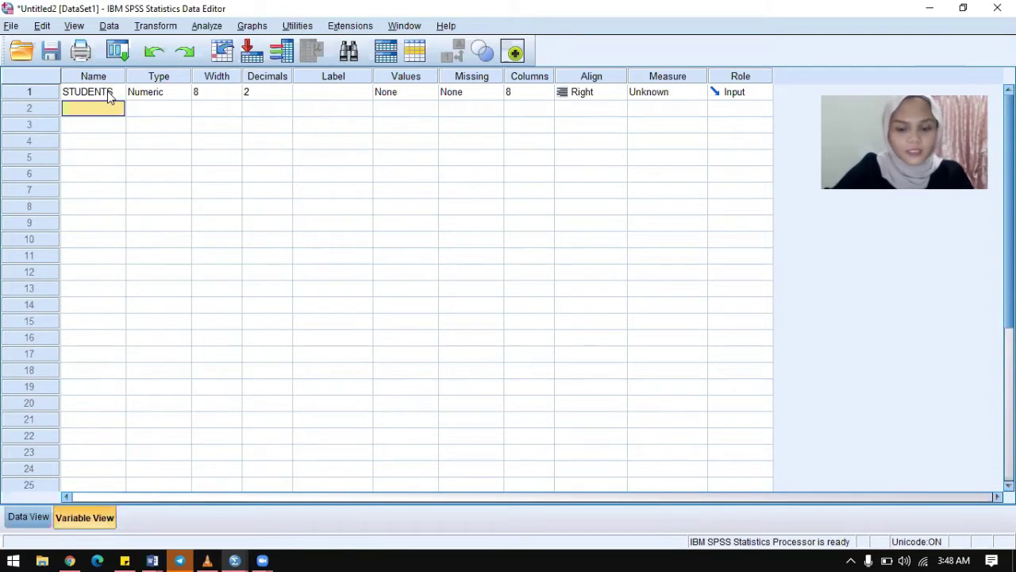
text(PRE_EX)
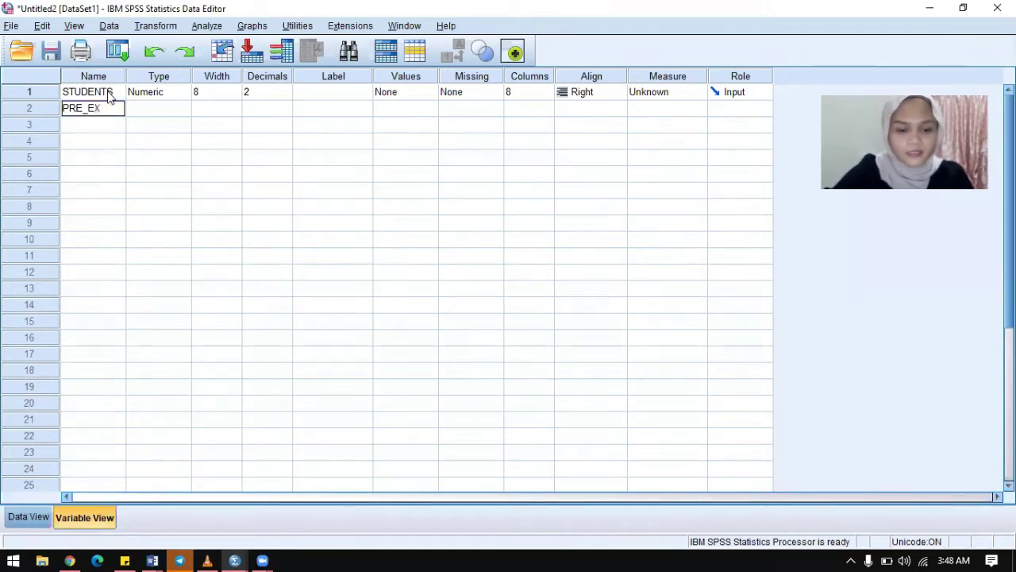
text(ERCISE)
key(Return)
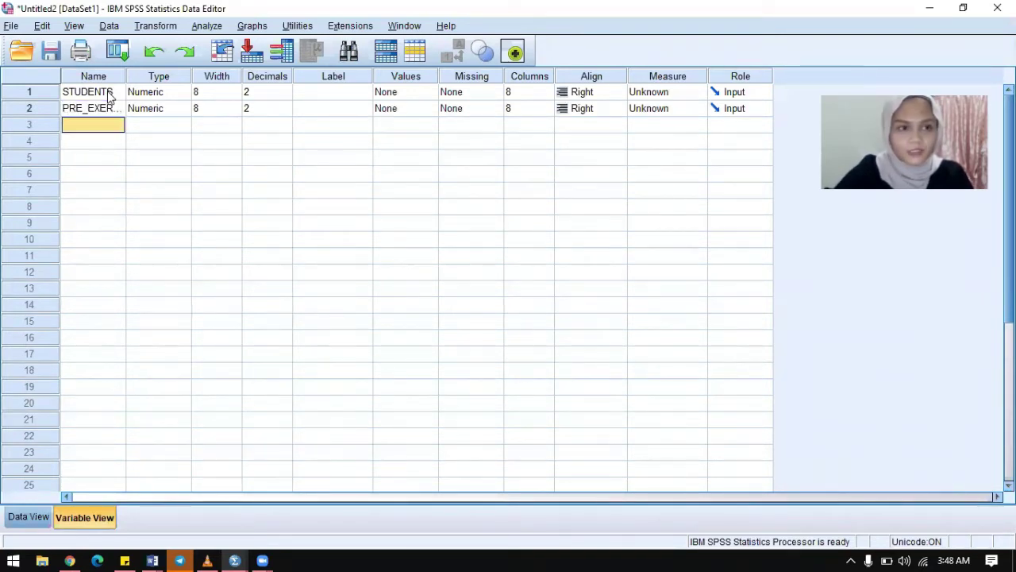
text(POST)
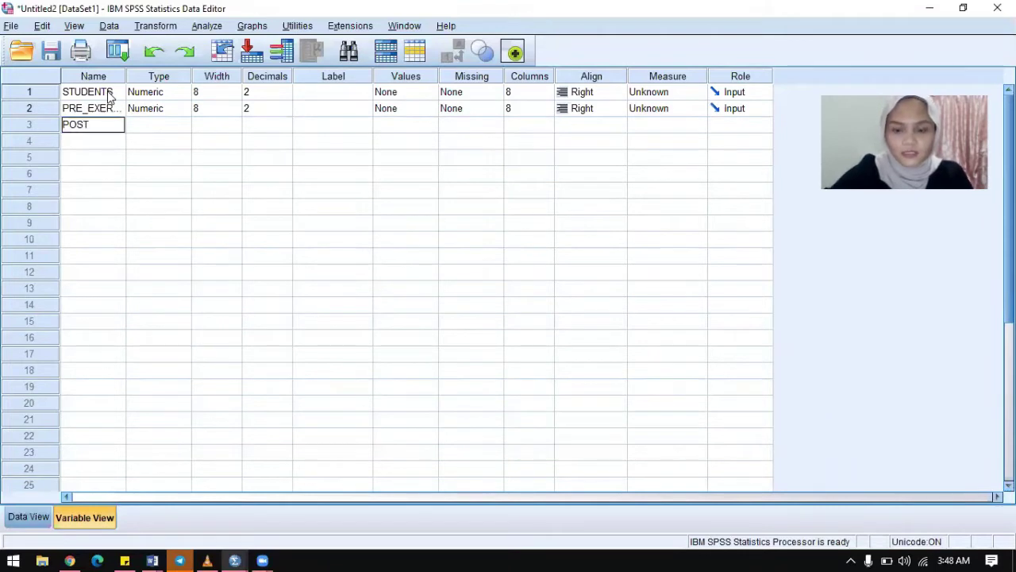
text(_EXERCISE)
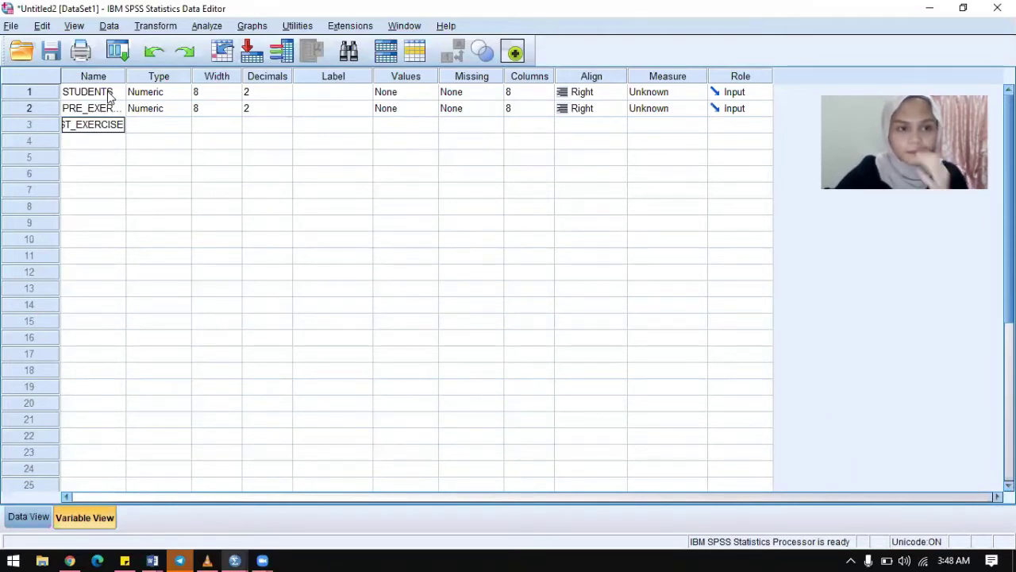
key(Return)
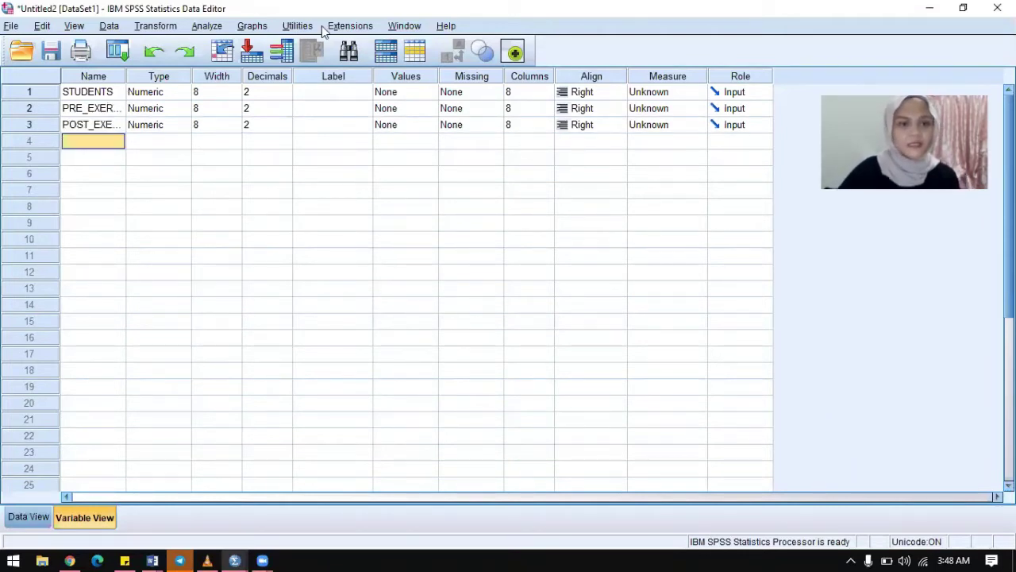
- Set the decimals of STUDENTS, PRE_EXERCISE and POST_EXERCISE to 0
click(259, 91)
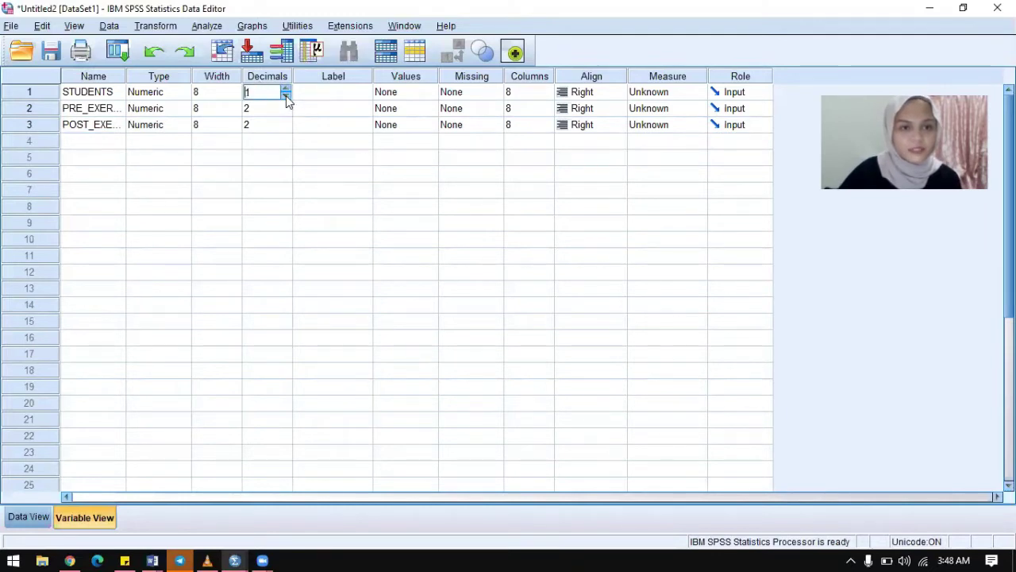
click(286, 95)
click(286, 110)
click(286, 112)
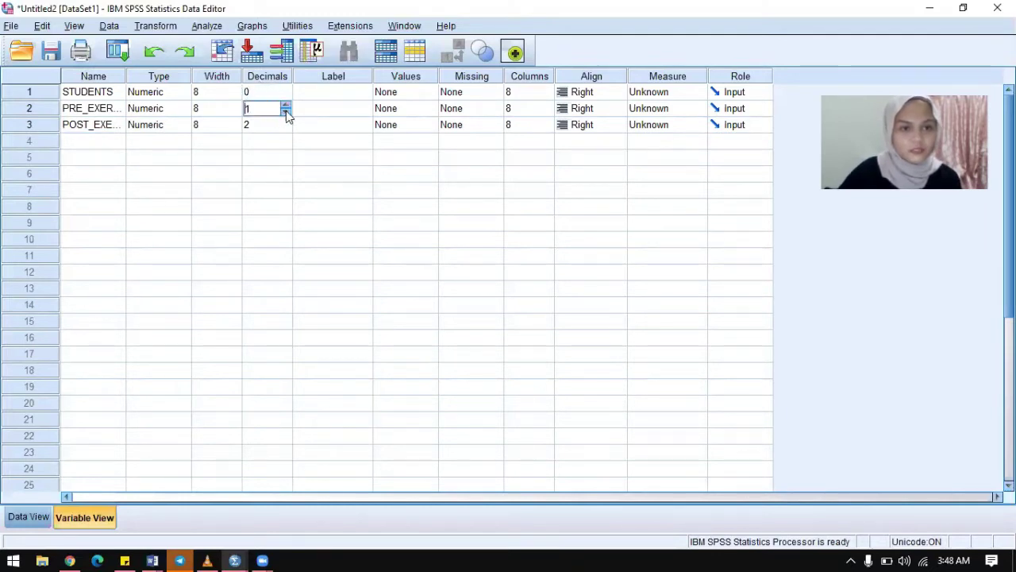
click(286, 110)
click(272, 127)
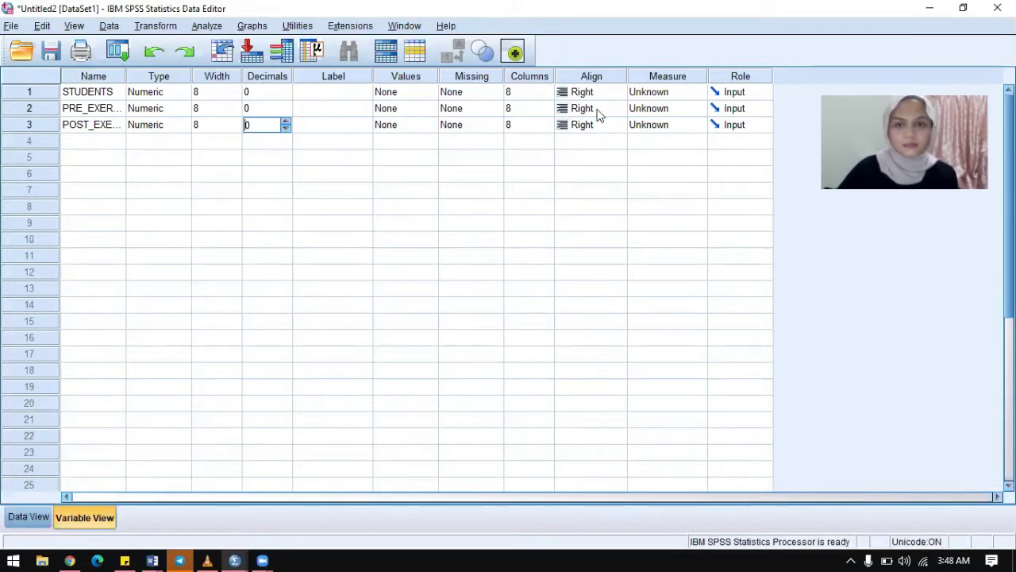
- Set the measurement level to Nominal for STUDENTS and to Scale for PRE_EXERCISE and POST_EXERCISE
click(654, 94)
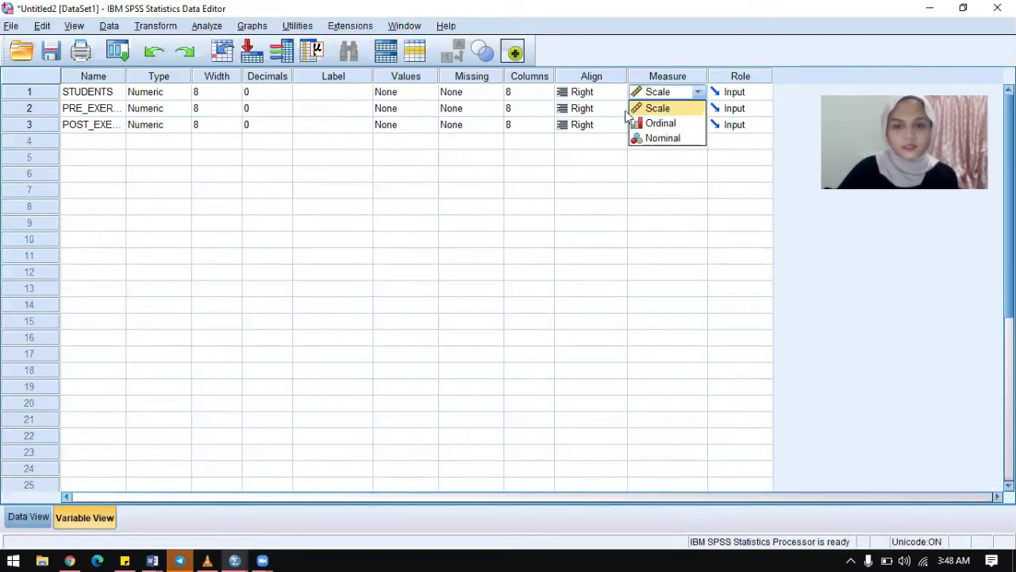
click(664, 139)
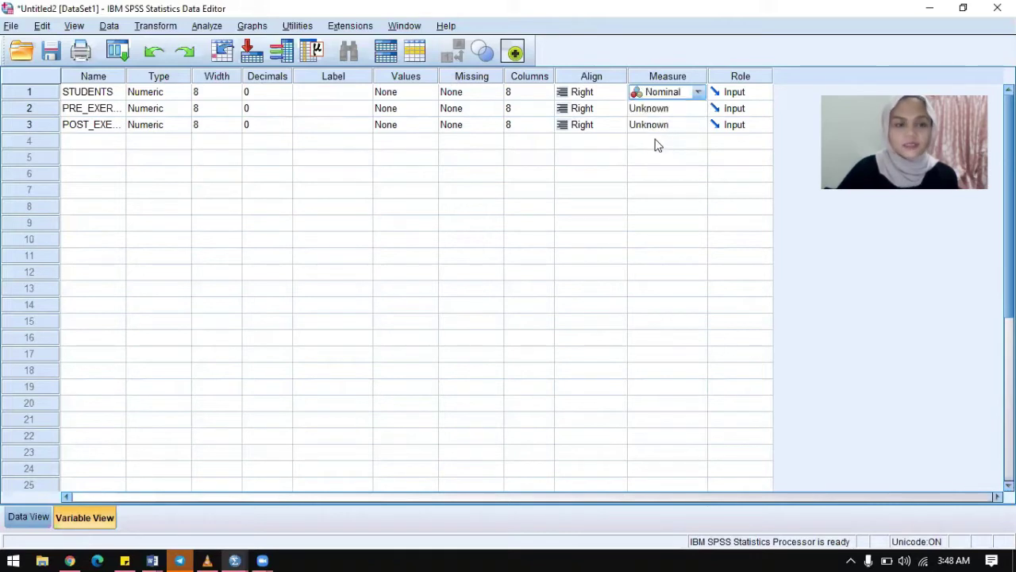
click(691, 110)
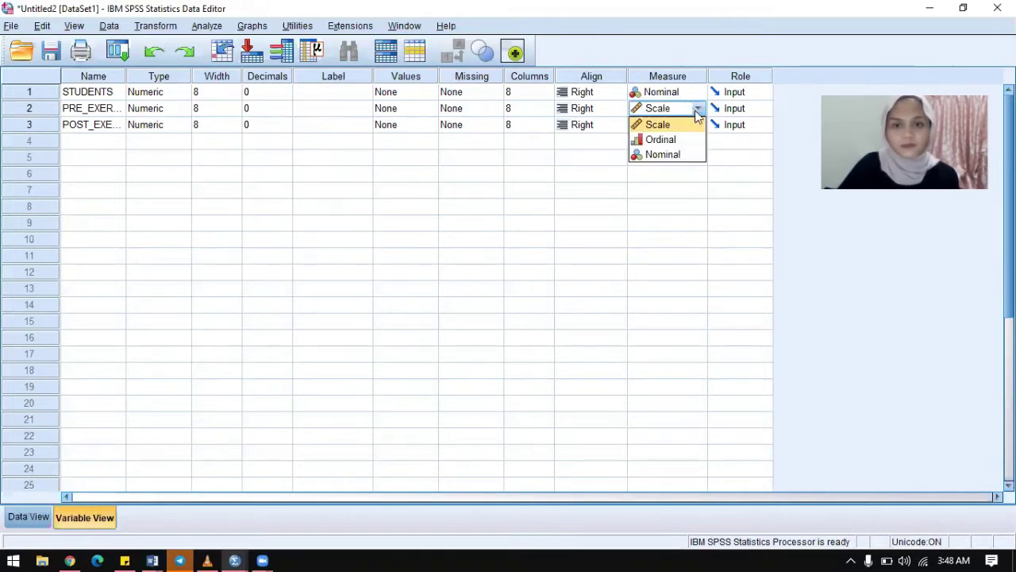
click(696, 126)
click(693, 127)
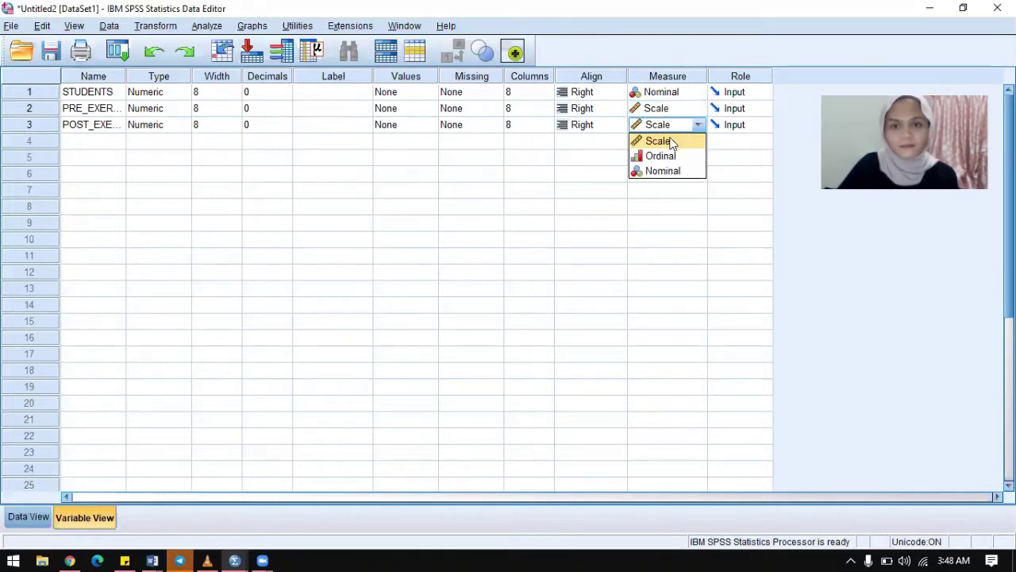
click(671, 141)
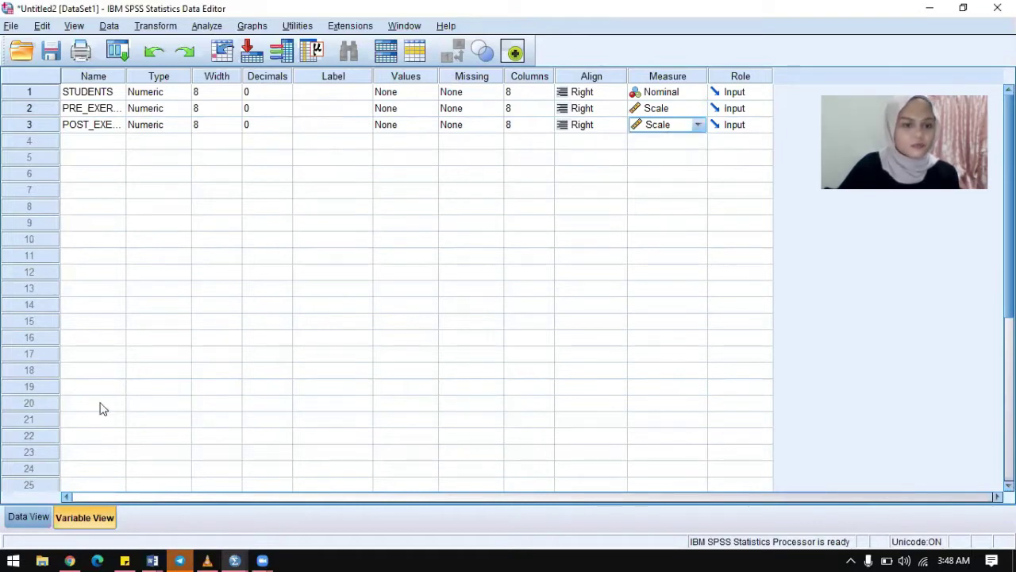
- Enter the student numbers 1 to 10 in rows 1 to 10 of the STUDENTS variable in the data sheet
click(32, 517)
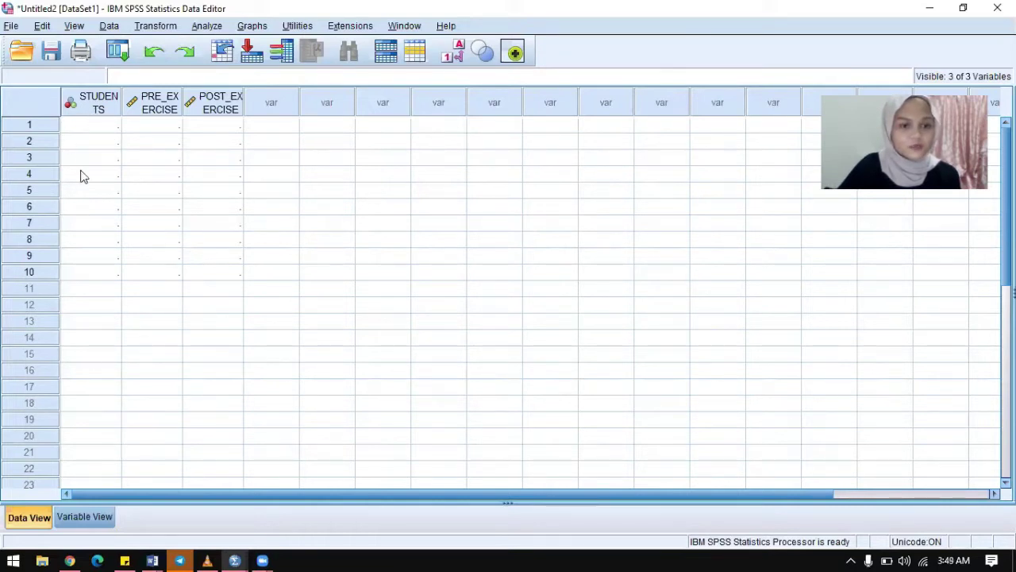
click(95, 128)
text(1)
key(Return)
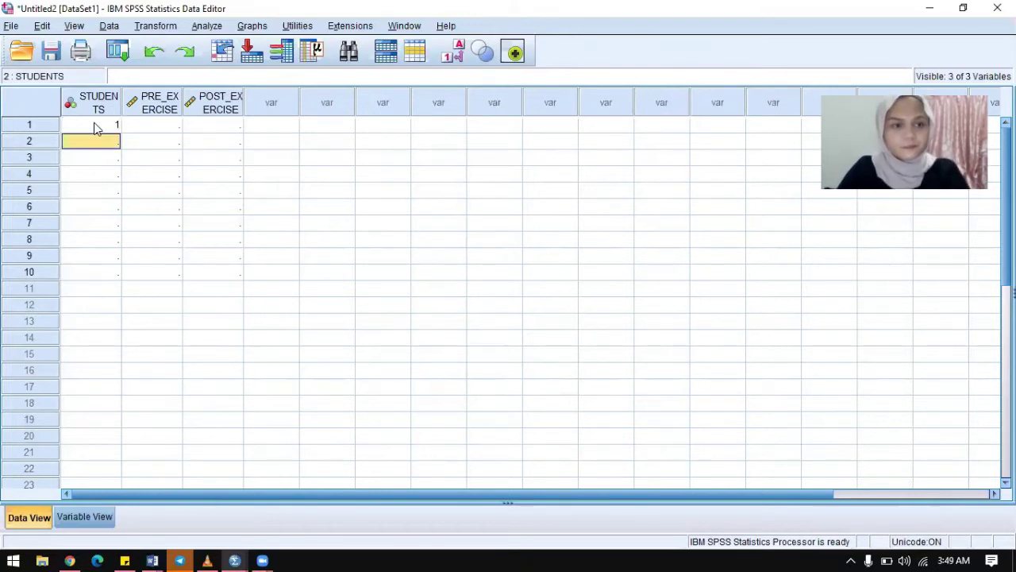
text(2)
key(Return)
text(3)
key(Return)
text(45)
key(Return)
text(6)
key(Return)
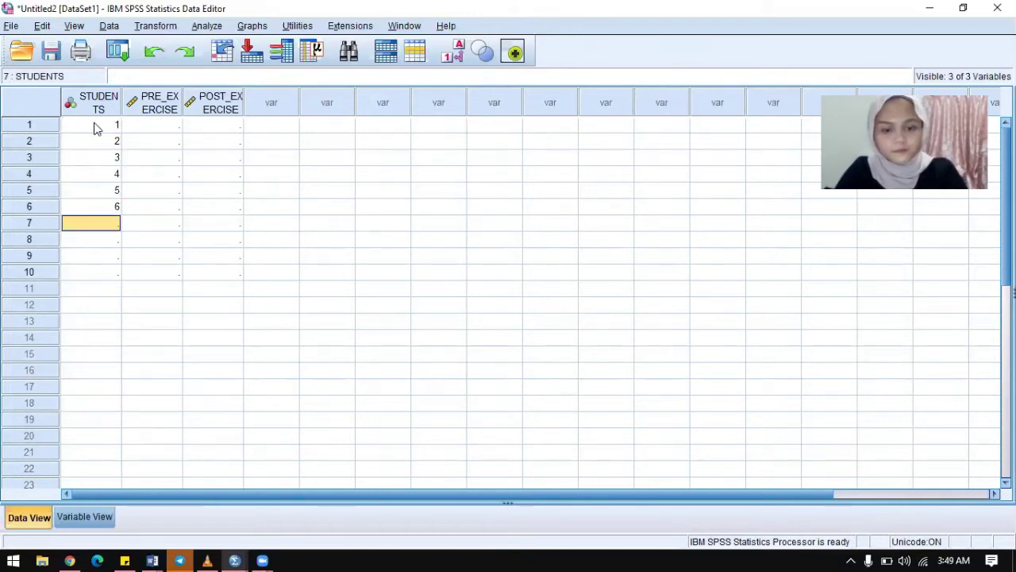
text(7)
key(Return)
text(8)
key(Return)
text(9)
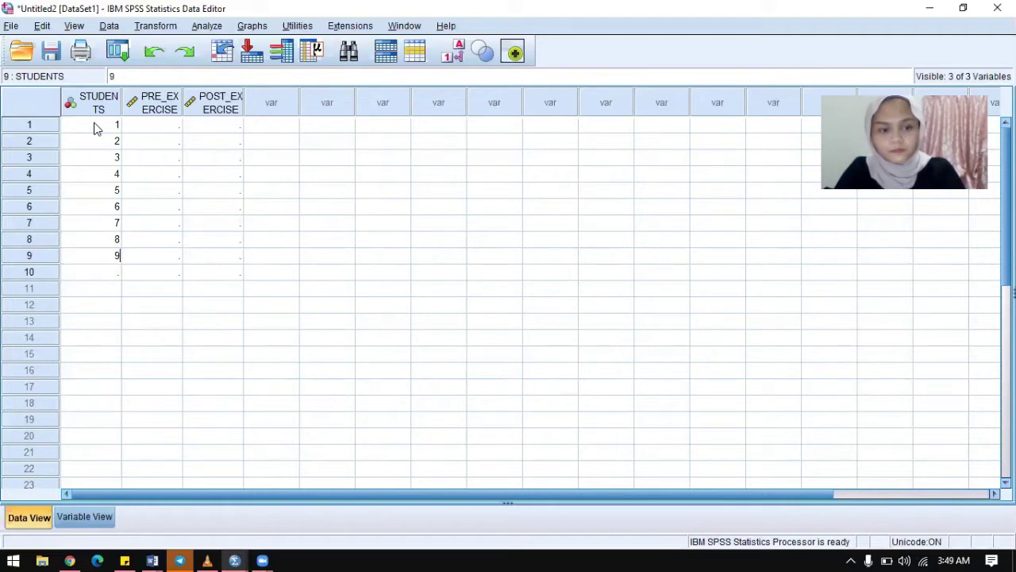
key(Return)
text(10)
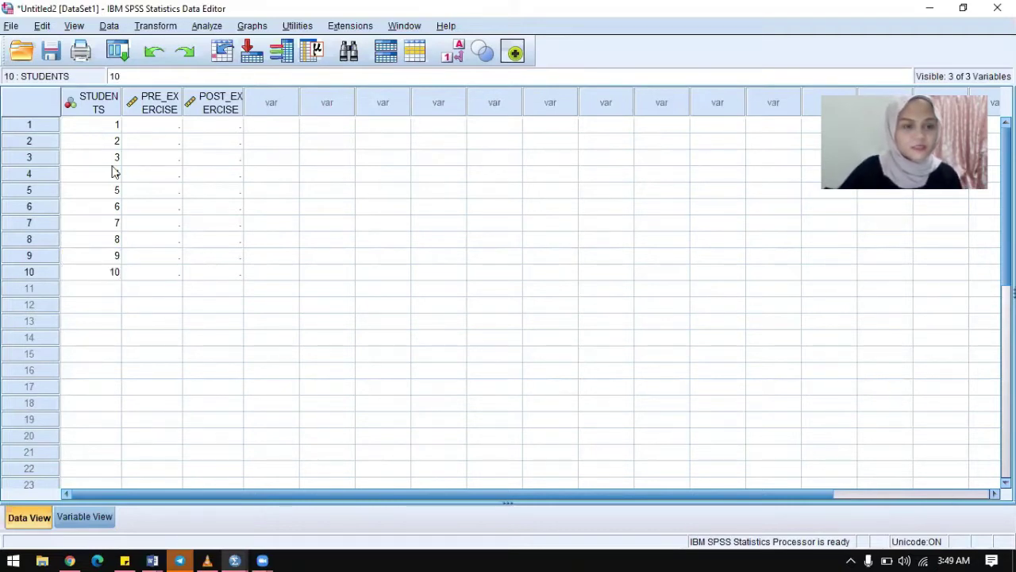
- Consult the Google Forms response sheet in Chrome, return to SPSS and enter 20 for both PRE_EXERCISE and POST_EXERCISE in row 1
click(155, 124)
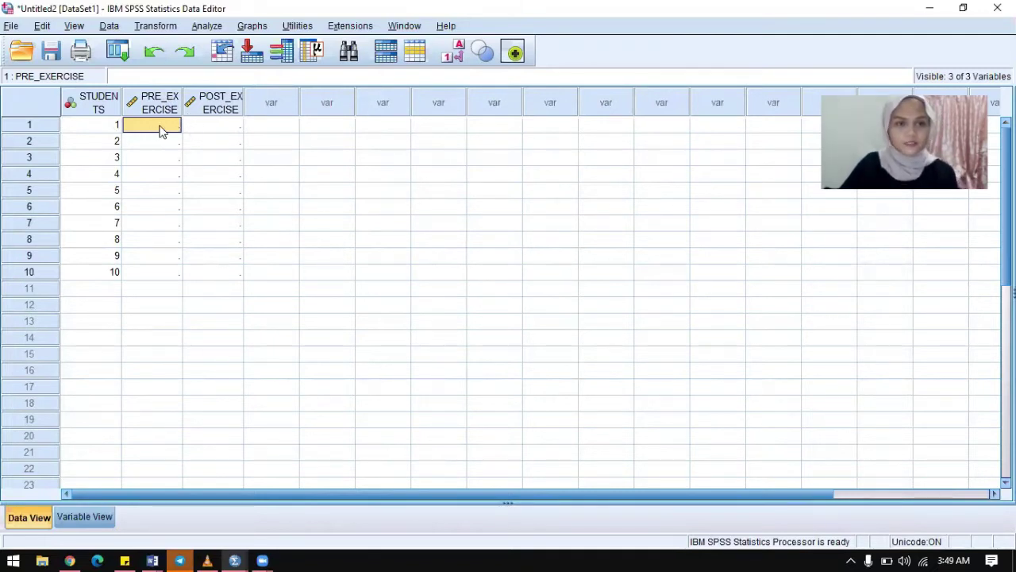
click(70, 559)
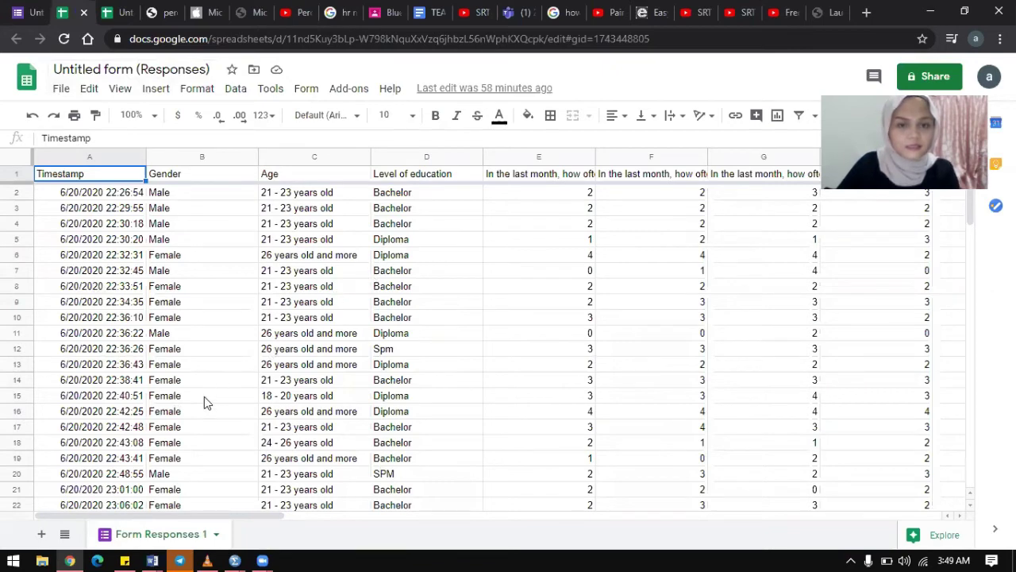
click(71, 560)
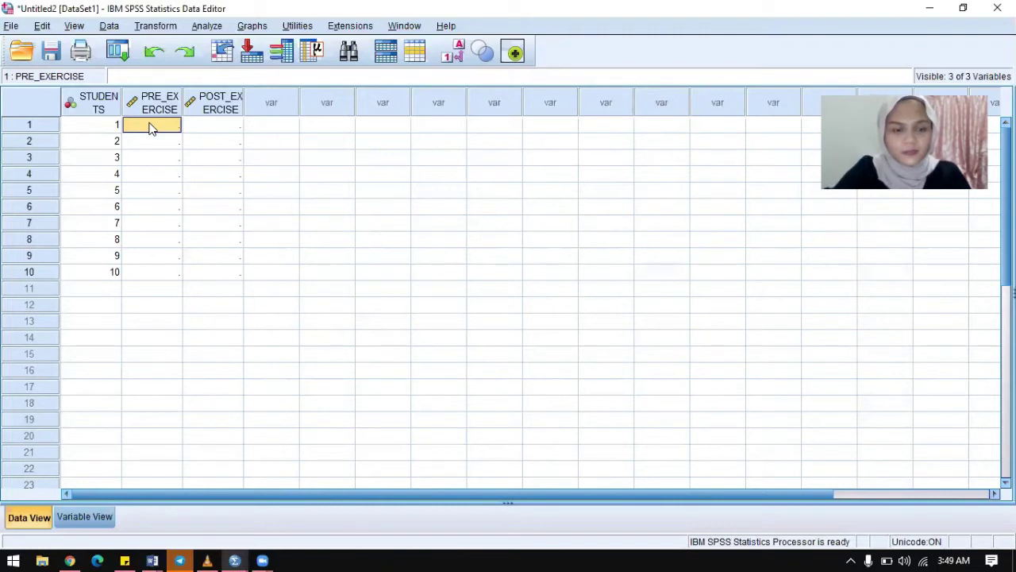
text(20)
key(Tab)
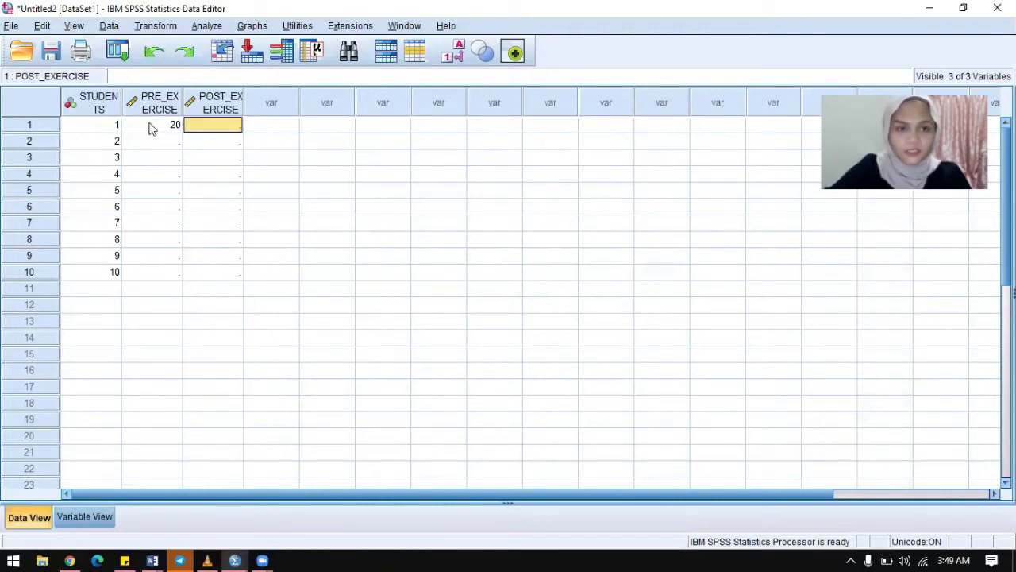
text(20)
key(Return)
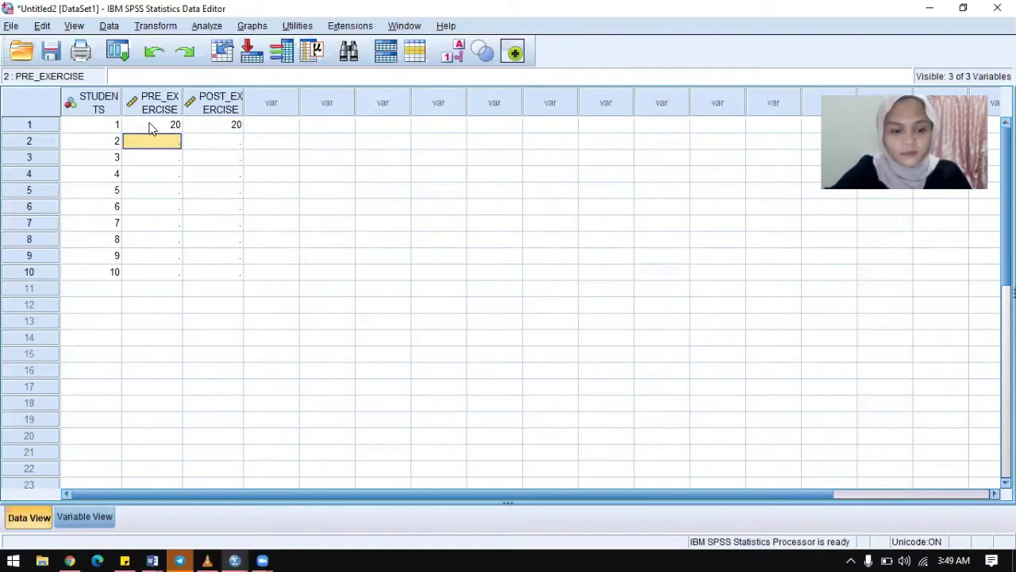
- Enter the PRE_EXERCISE and POST_EXERCISE scores 24 and 22 in row 2, and 20 and 20 in row 3
text(2)
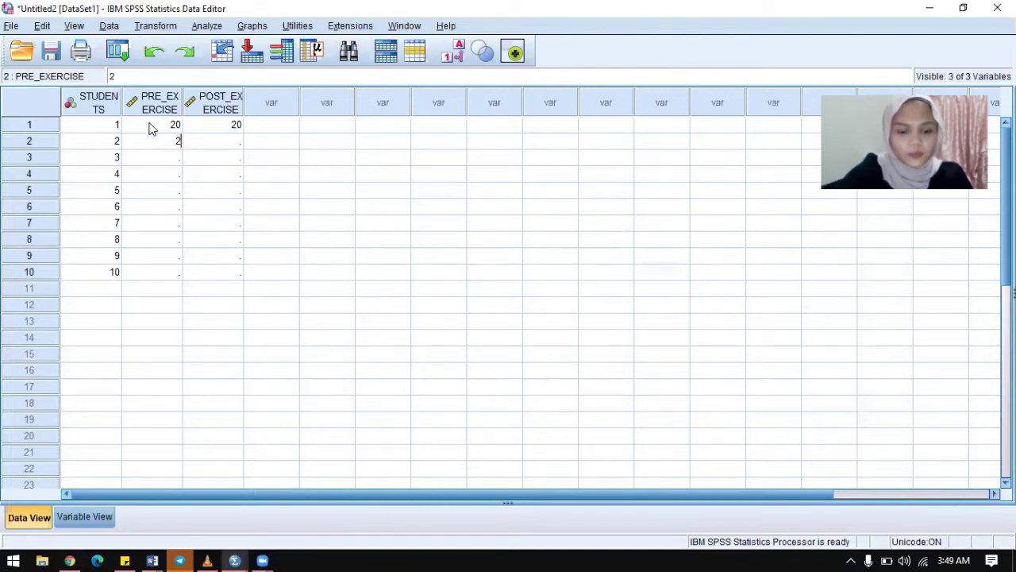
text(4)
key(Tab)
text(2)
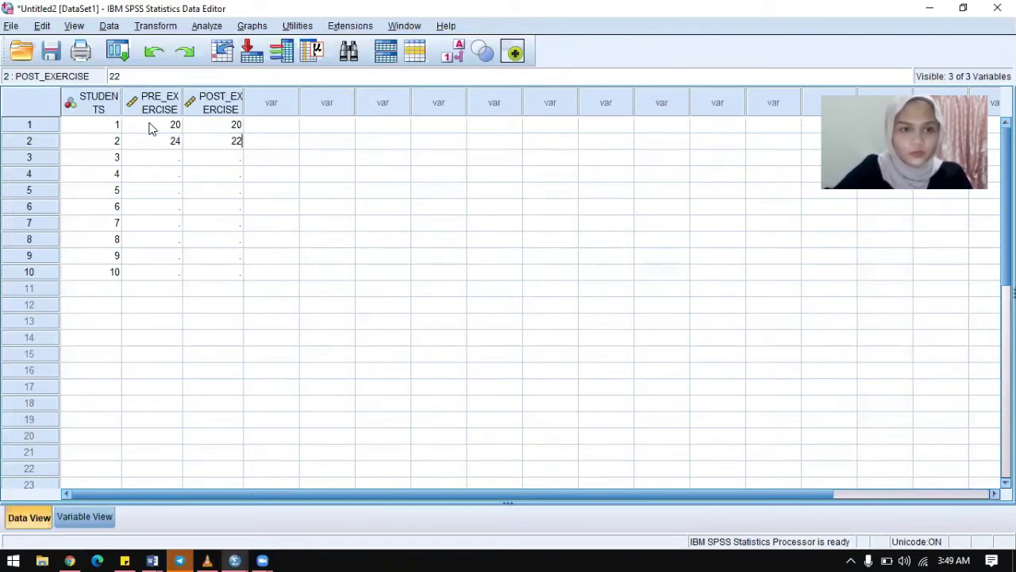
key(Return)
text(20)
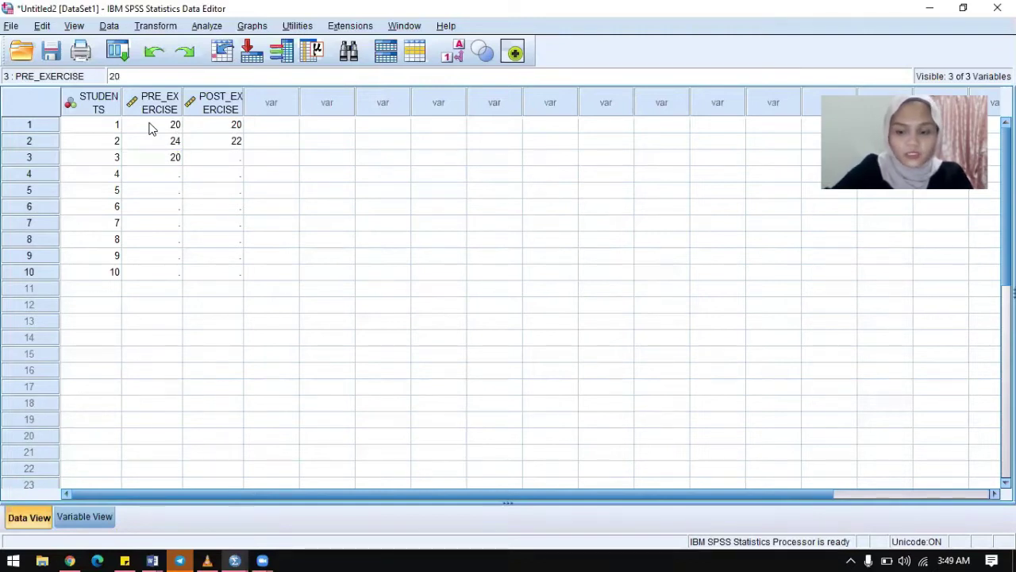
key(Tab)
text(20)
key(Return)
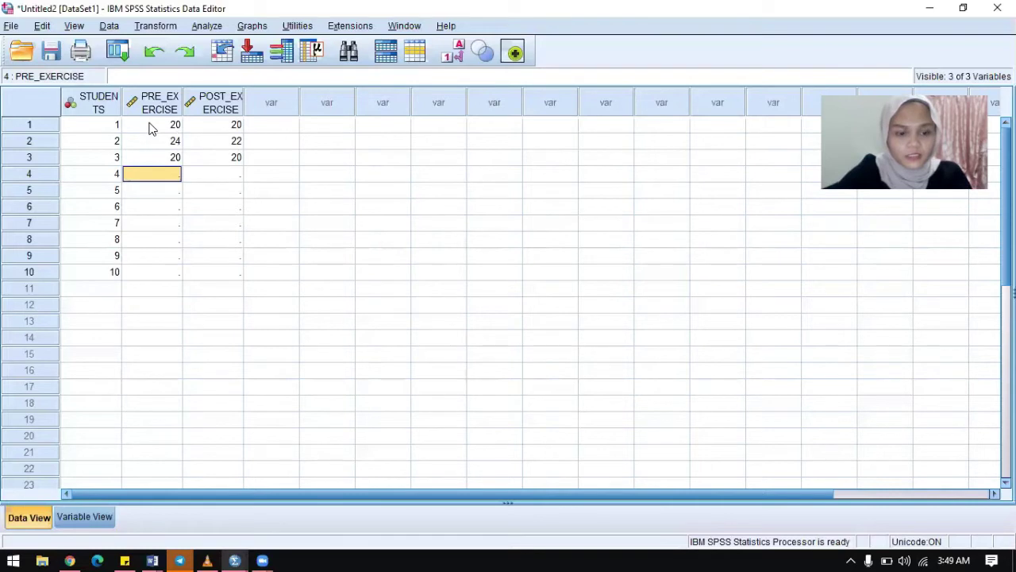
- Enter the PRE_EXERCISE and POST_EXERCISE scores 26 and 24 in row 4, and 20 and 7 in row 5
text(26)
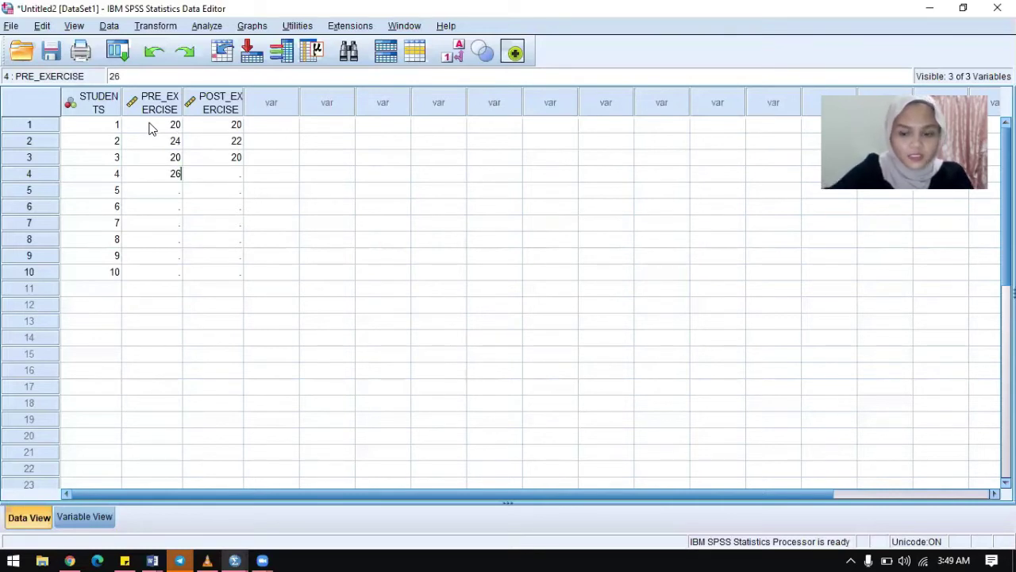
key(Tab)
text(24)
key(Return)
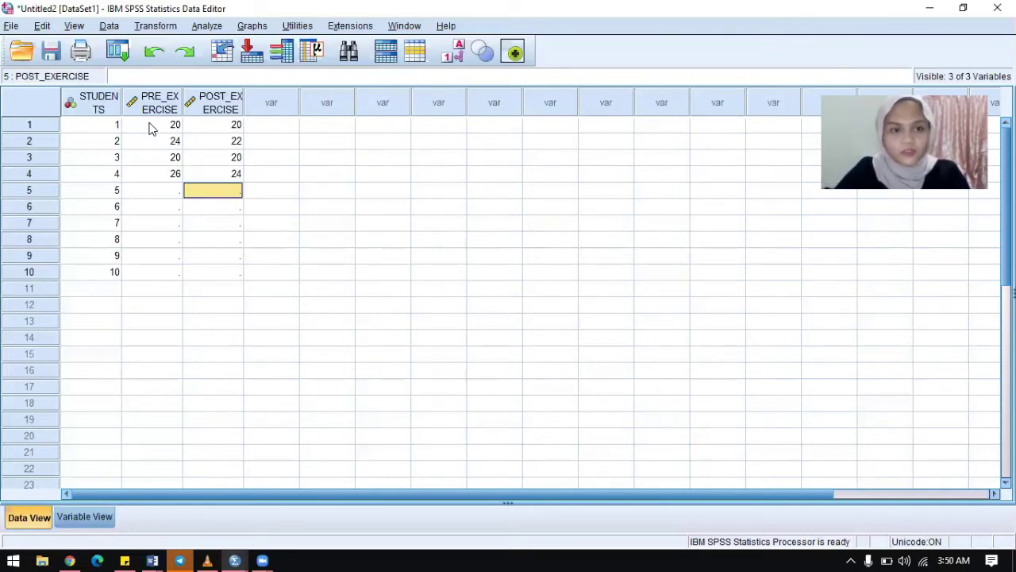
key(Left)
text(20)
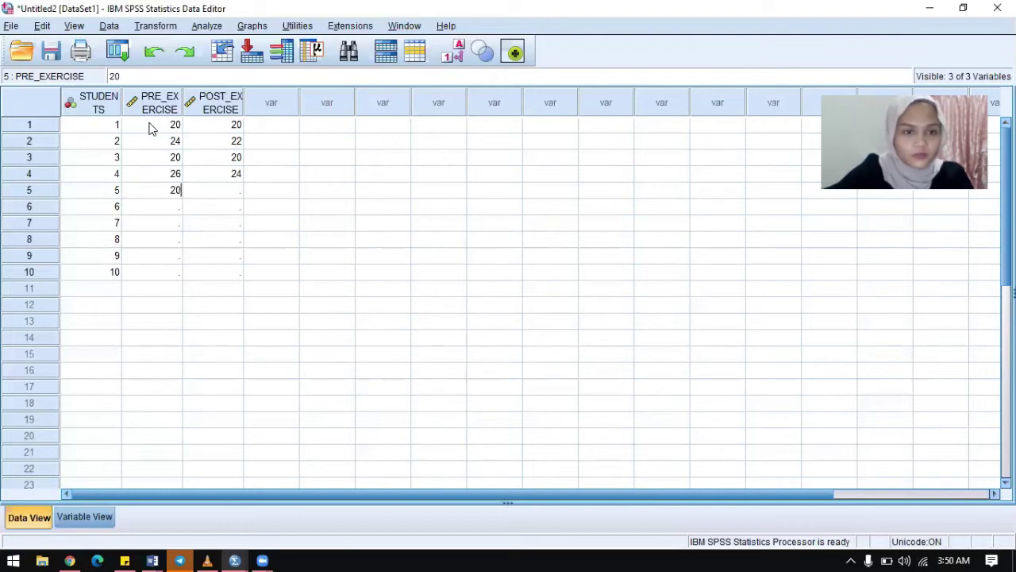
key(Tab)
text(7)
key(Return)
key(Left)
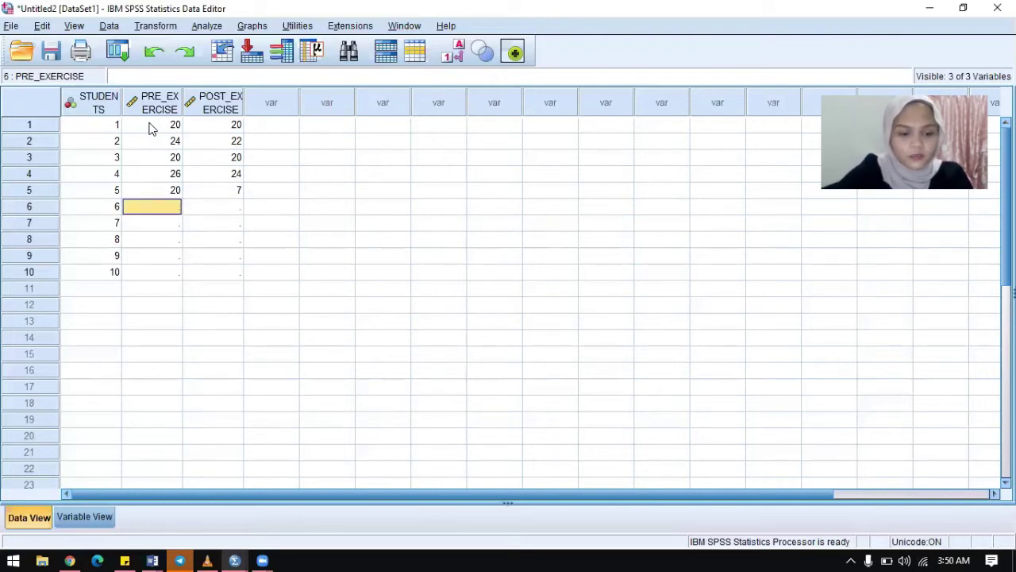
- Enter the PRE_EXERCISE and POST_EXERCISE scores 26 and 22 in row 6, and 20 and 20 in row 7
text(26)
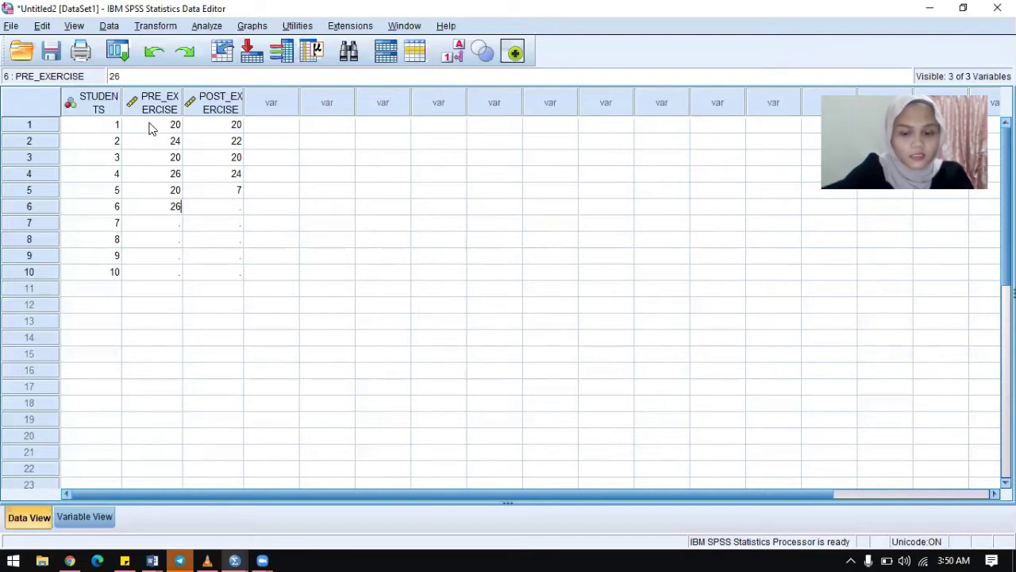
key(Tab)
text(22)
key(Return)
key(Left)
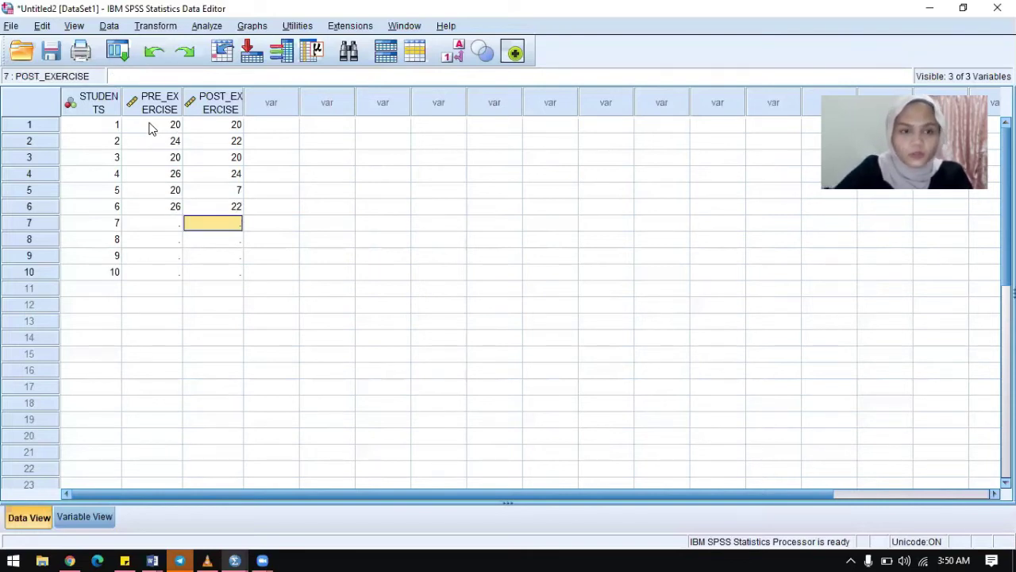
text(20)
key(Tab)
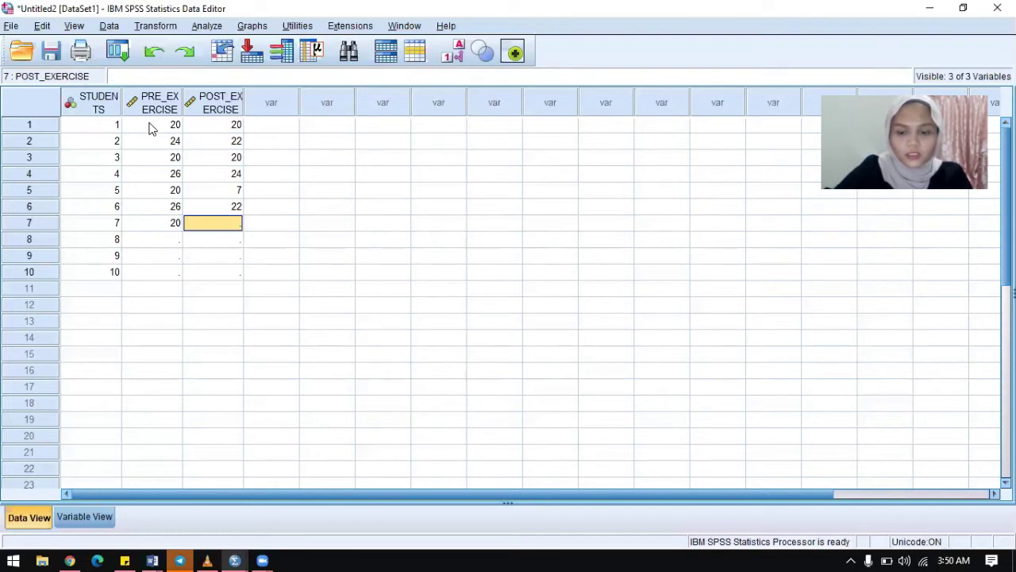
text(20)
key(Return)
key(Left)
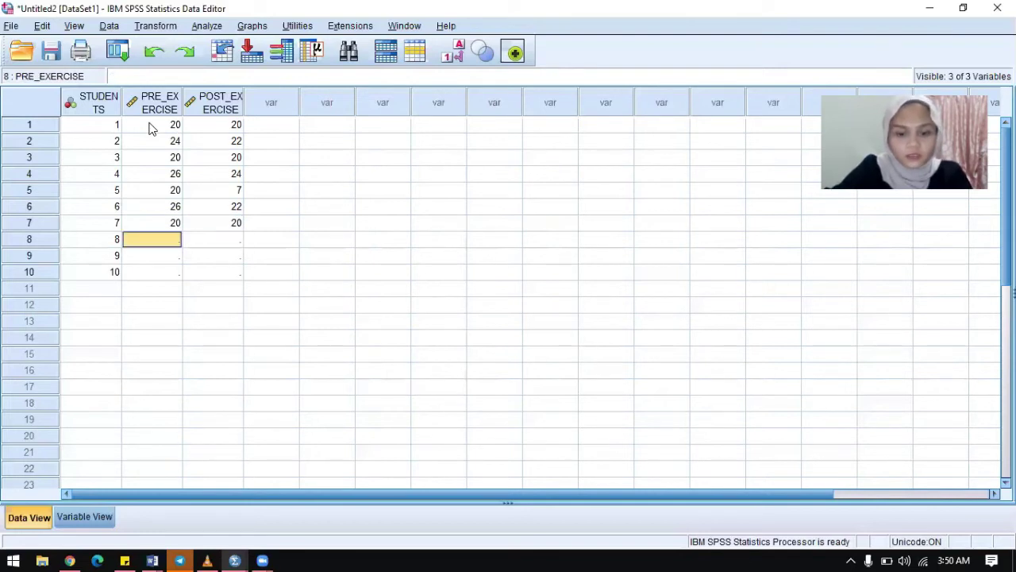
- Enter PRE_EXERCISE 18 and POST_EXERCISE 20 in row 8, and 20 for both variables in rows 9 and 10
text(18)
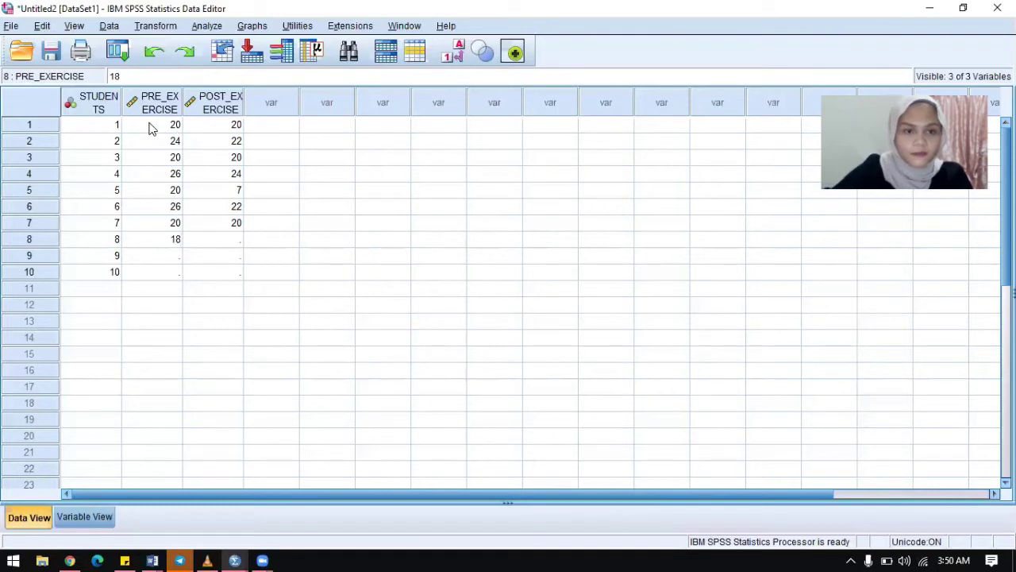
key(Tab)
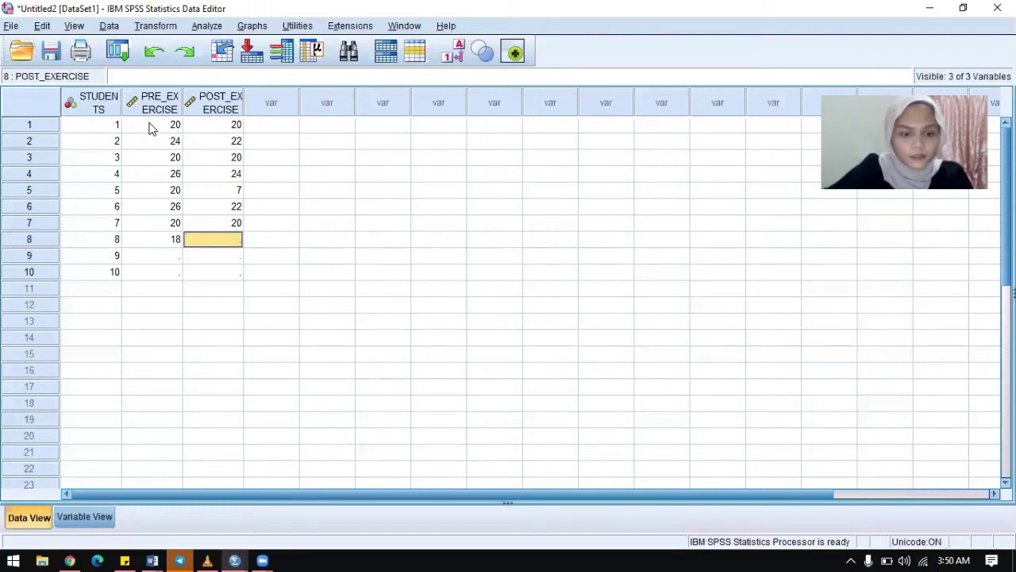
text(20)
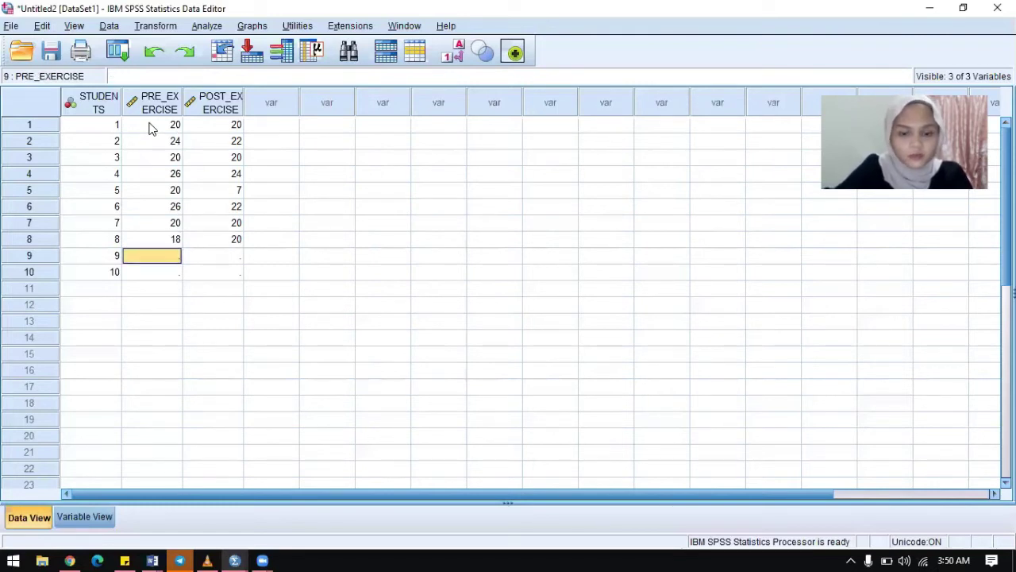
text(20)
key(Tab)
text(2-)
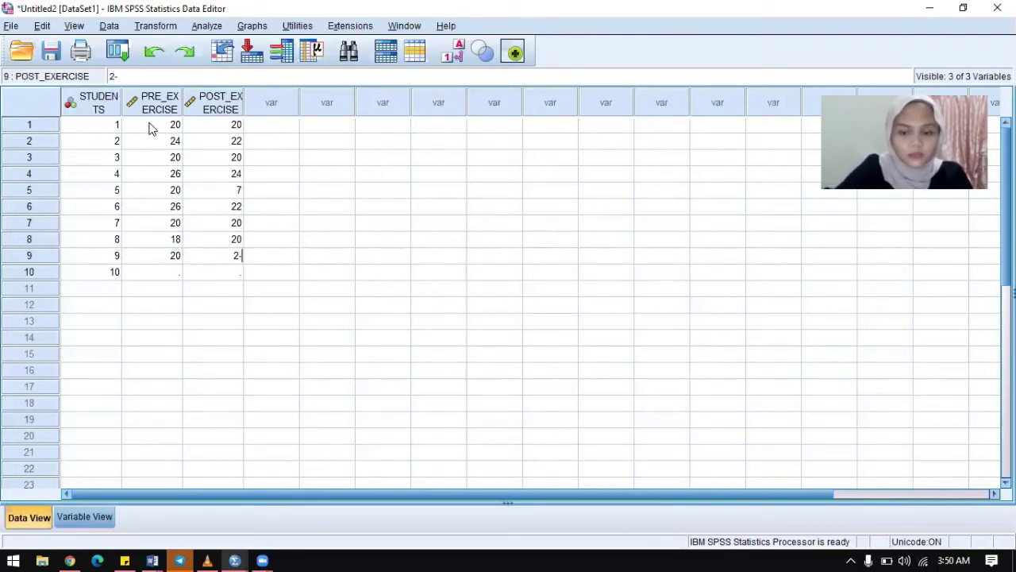
key(Return)
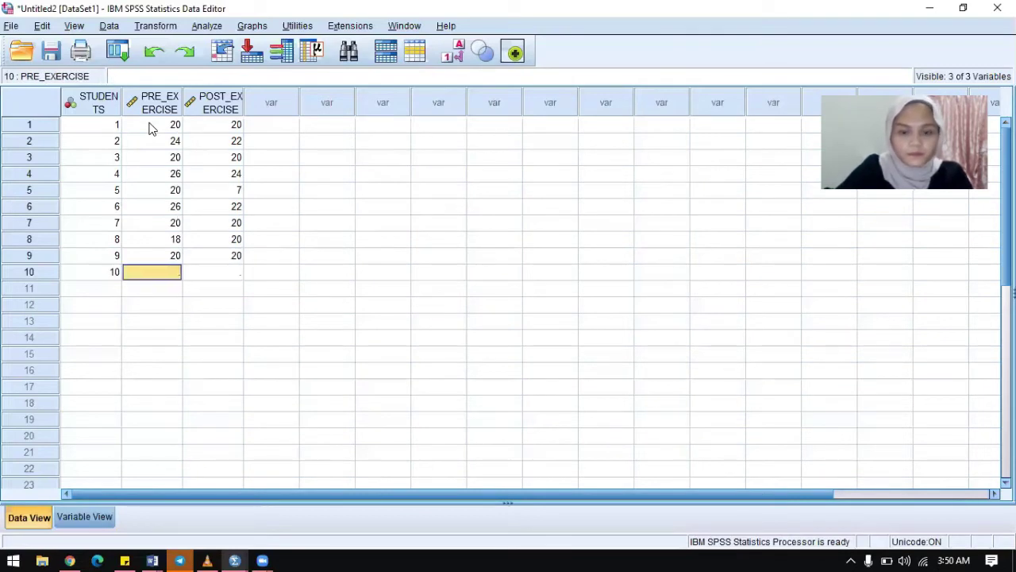
text(20)
key(Tab)
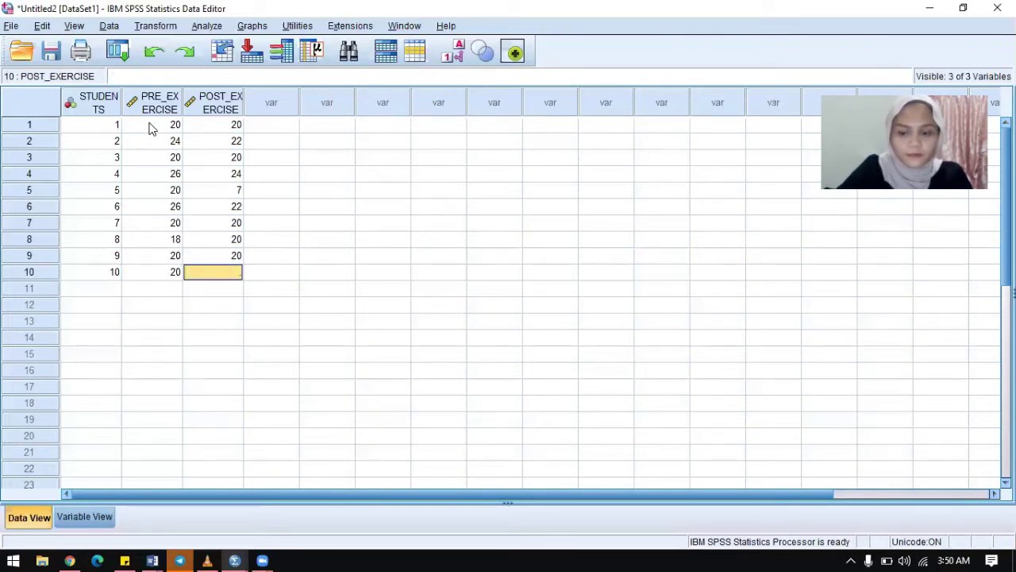
text(20)
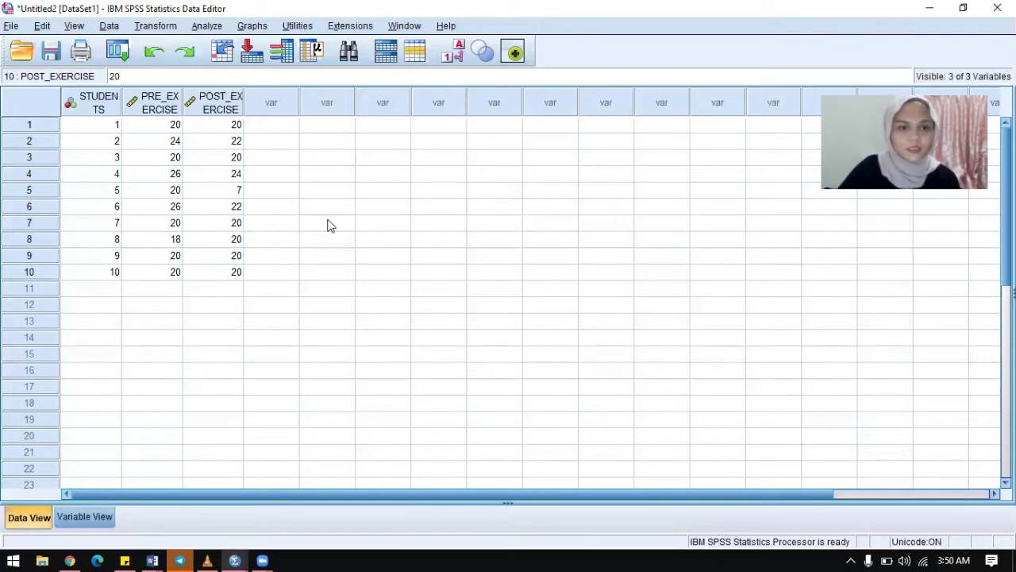
- Continue the student numbers in the STUDENTS variable from row 11 onward, starting with 11 and 12
click(115, 287)
text(1)
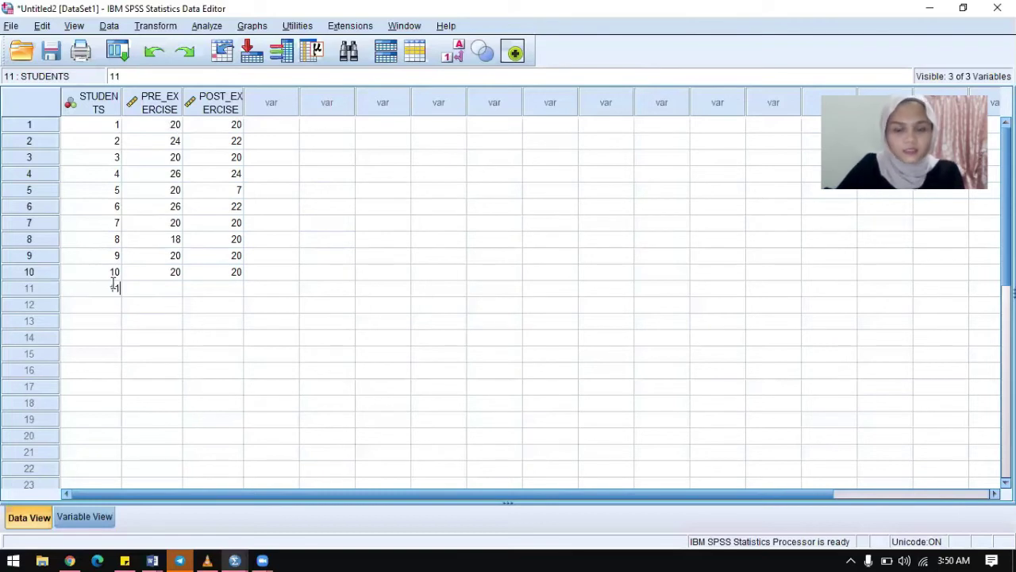
text(1)
key(Return)
text(12)
key(Return)
text(1)
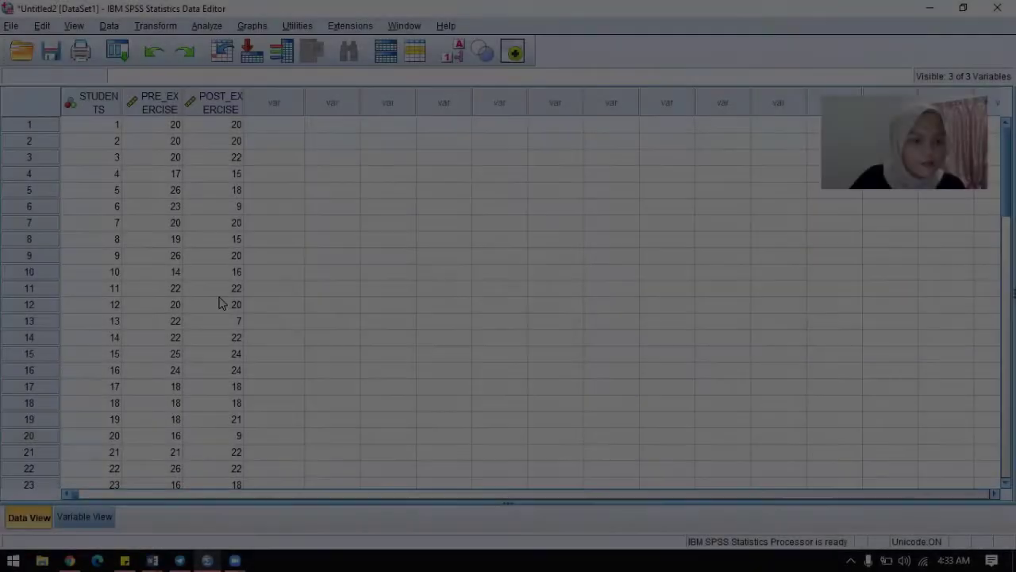
- Look over the scores of all 51 students and start a Compute Variable operation with the target variable DIFFERENCE
scroll(239, 329, down, 8)
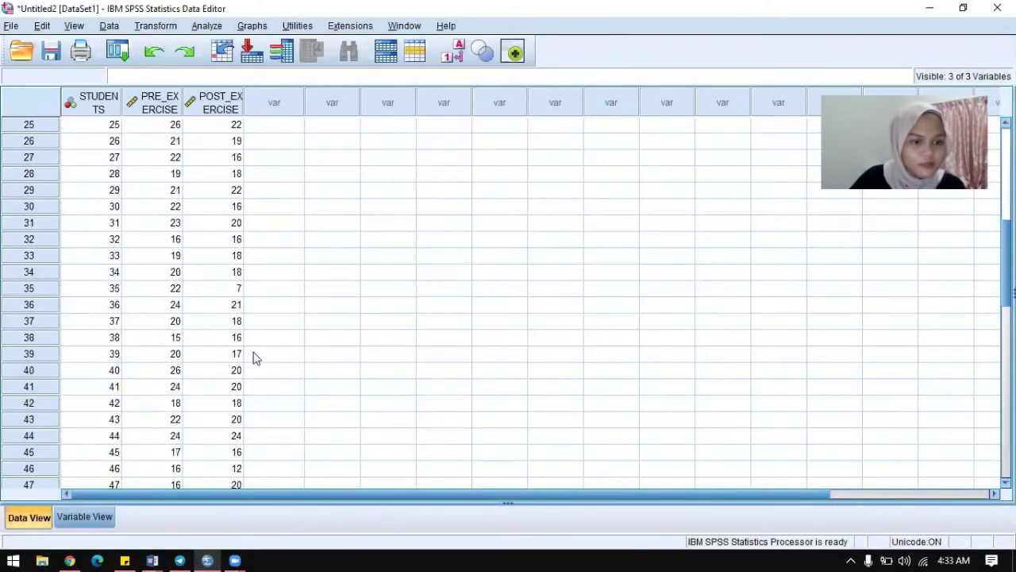
scroll(262, 358, down, 5)
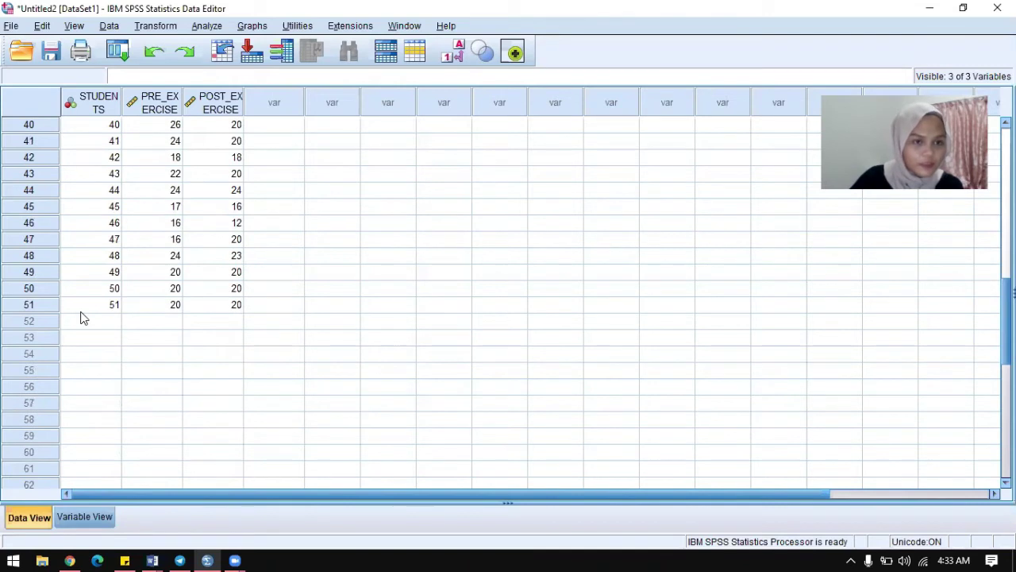
scroll(265, 299, up, 13)
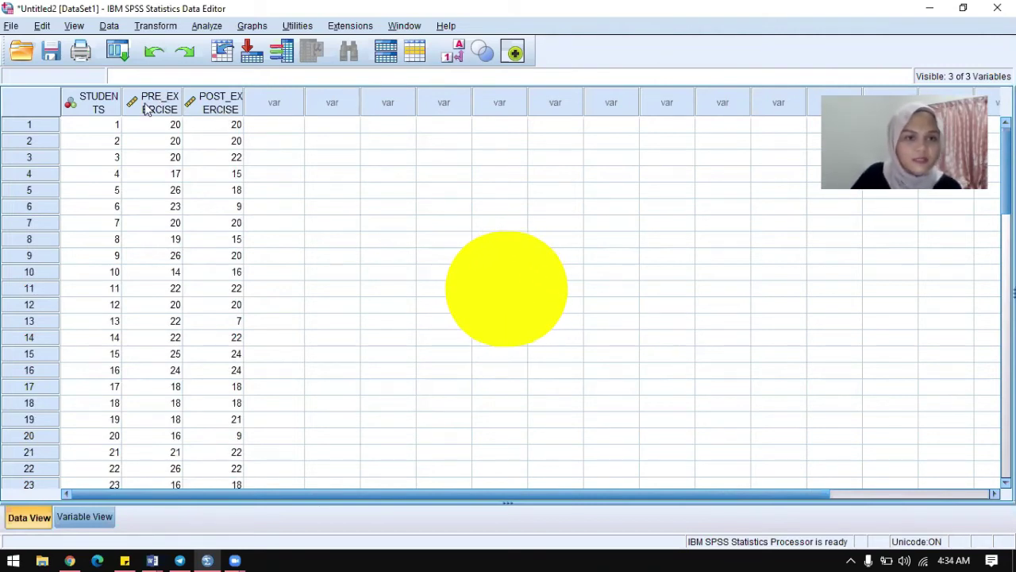
click(147, 26)
click(179, 46)
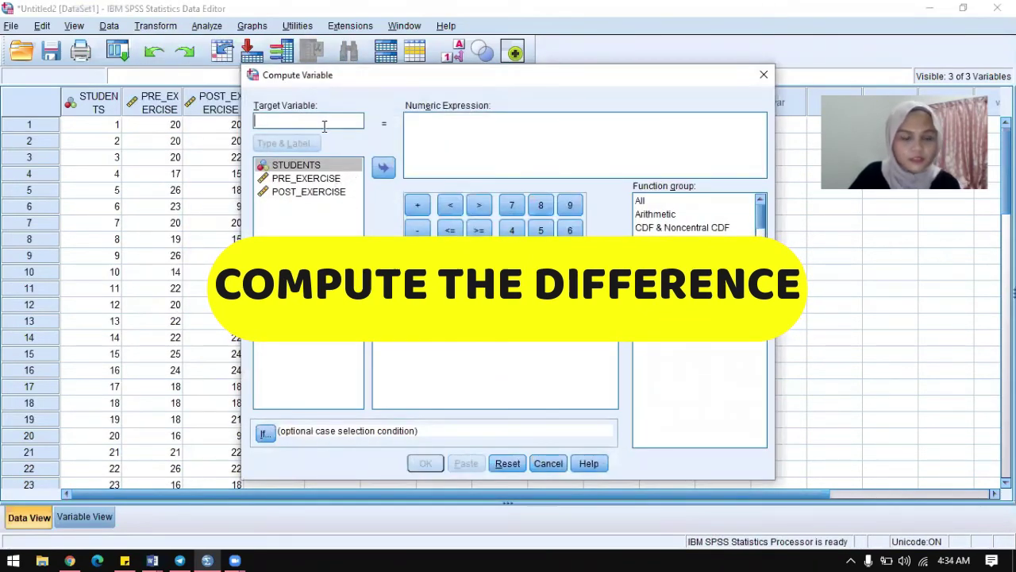
text(DIFFERENCE)
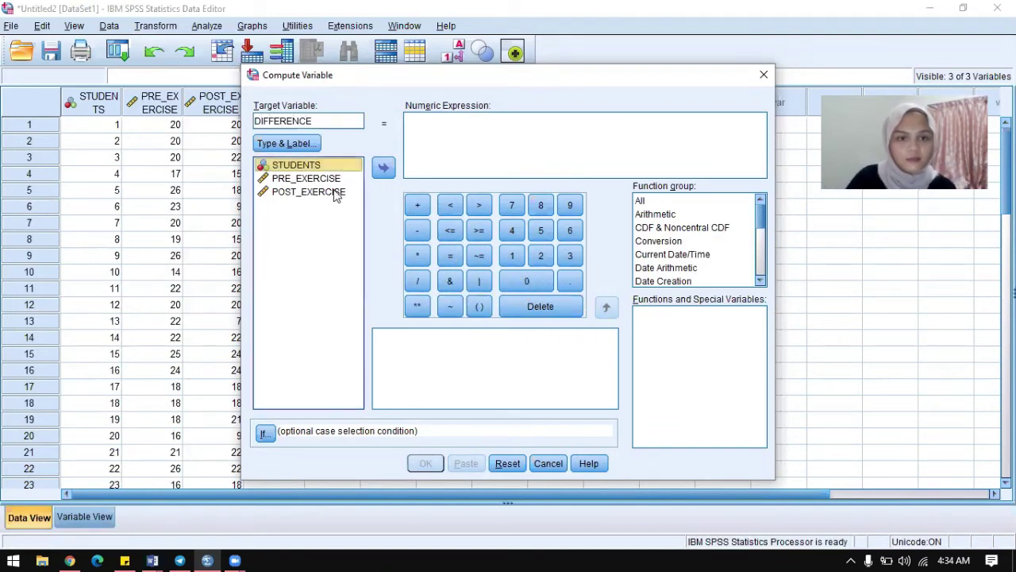
- Compute the target variable with the expression POST_EXERCISE - PRE_EXERCISE and return from the output to the data sheet
click(334, 192)
click(384, 167)
click(417, 229)
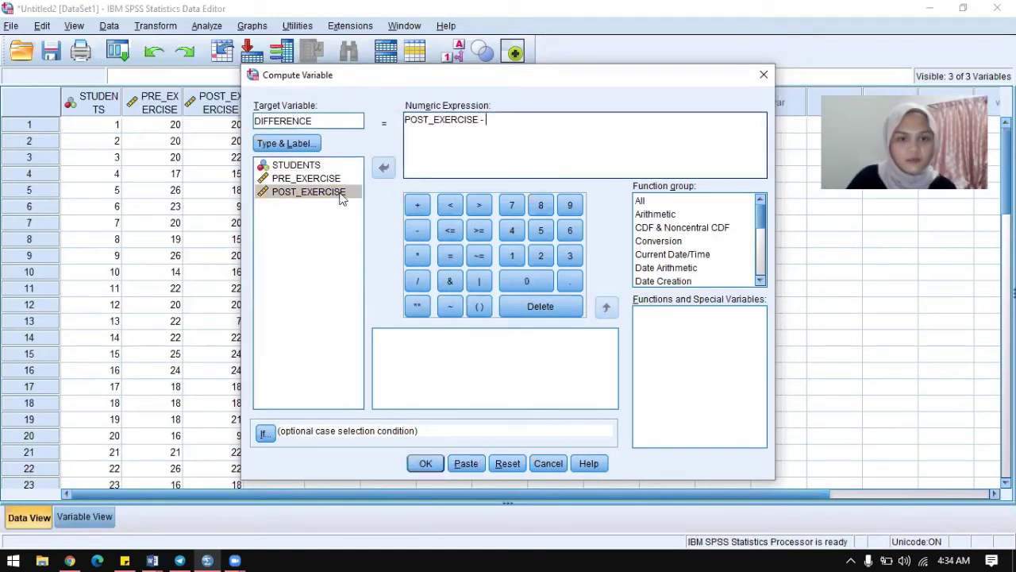
click(316, 179)
click(384, 167)
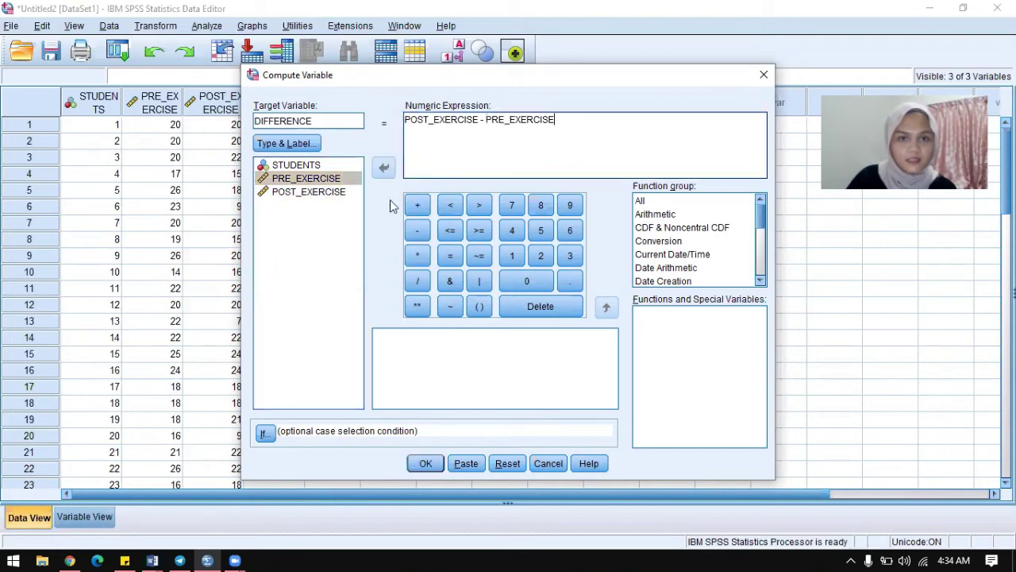
click(425, 463)
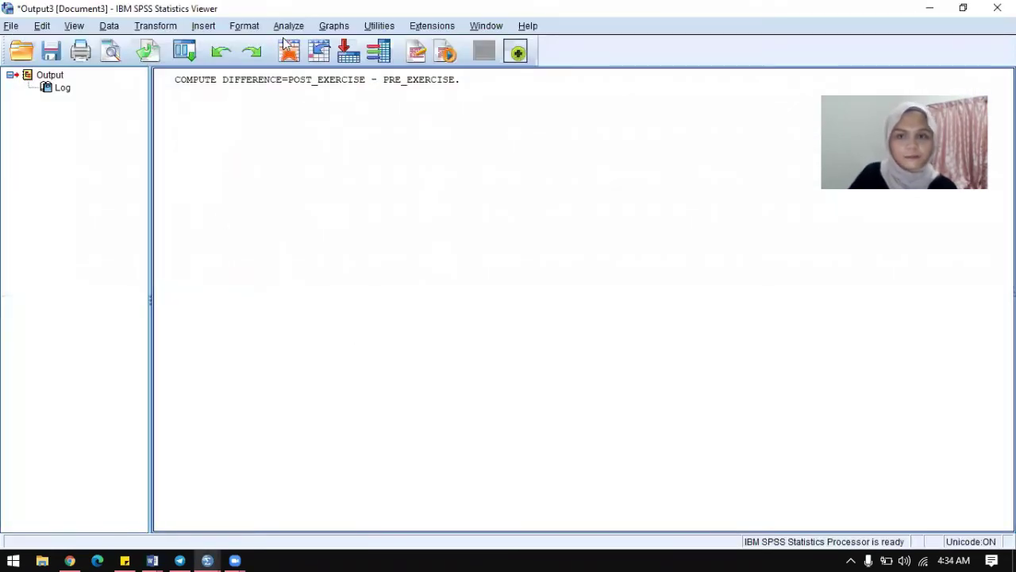
click(287, 48)
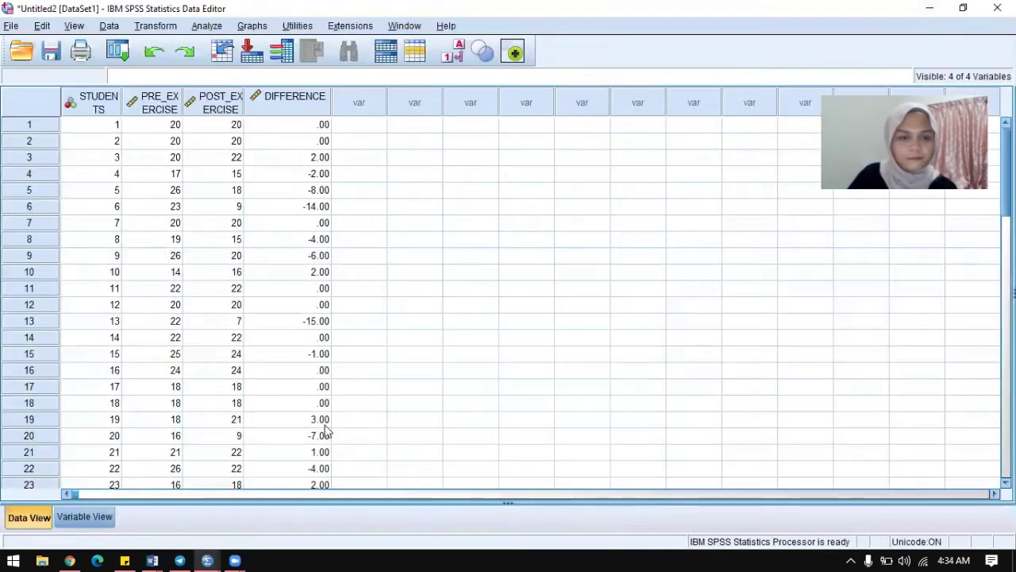
- Review the DIFFERENCE values and set up an Explore analysis with DIFFERENCE as the dependent variable
scroll(334, 321, down, 4)
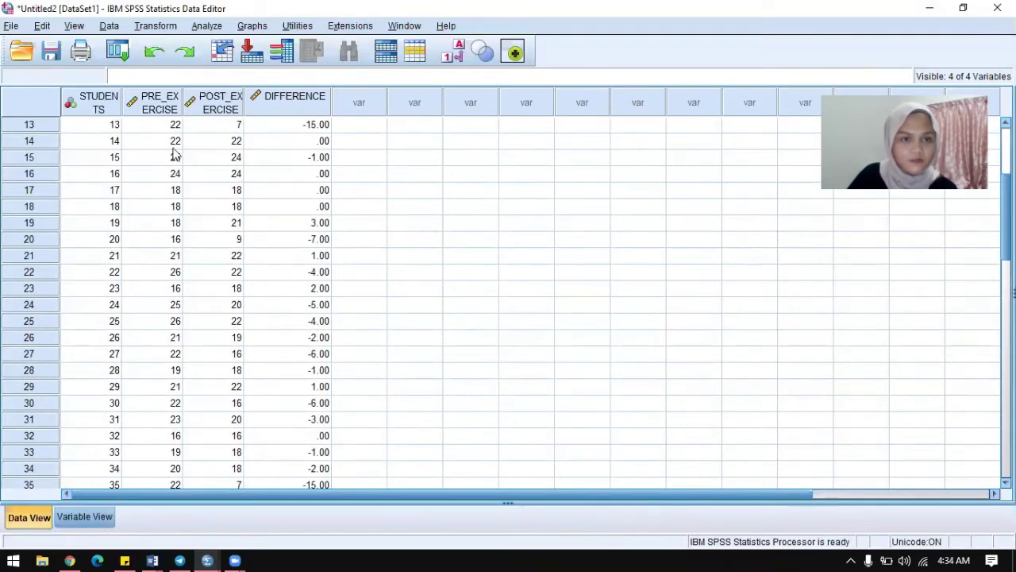
scroll(381, 254, down, 4)
scroll(330, 279, up, 6)
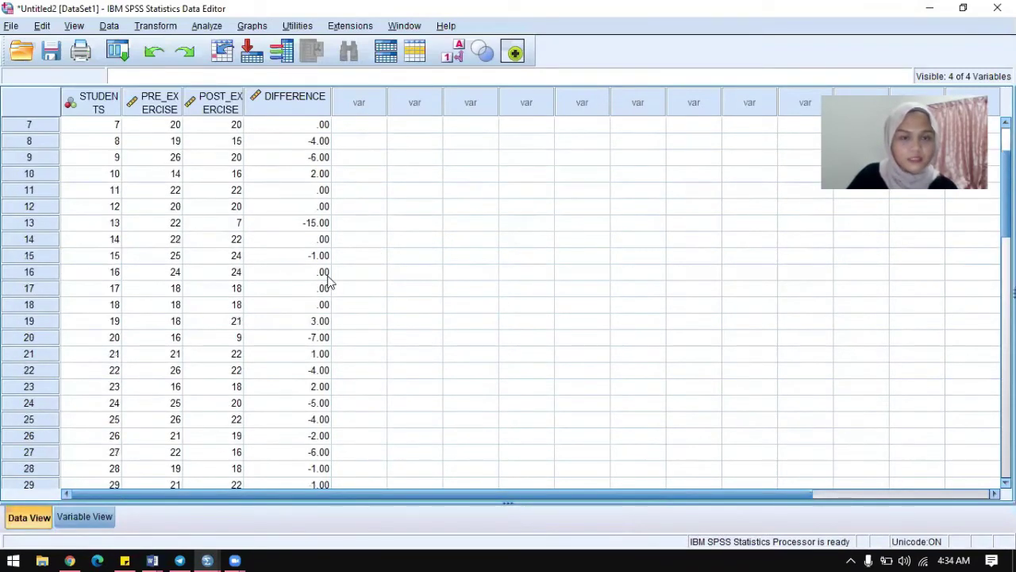
scroll(330, 279, up, 2)
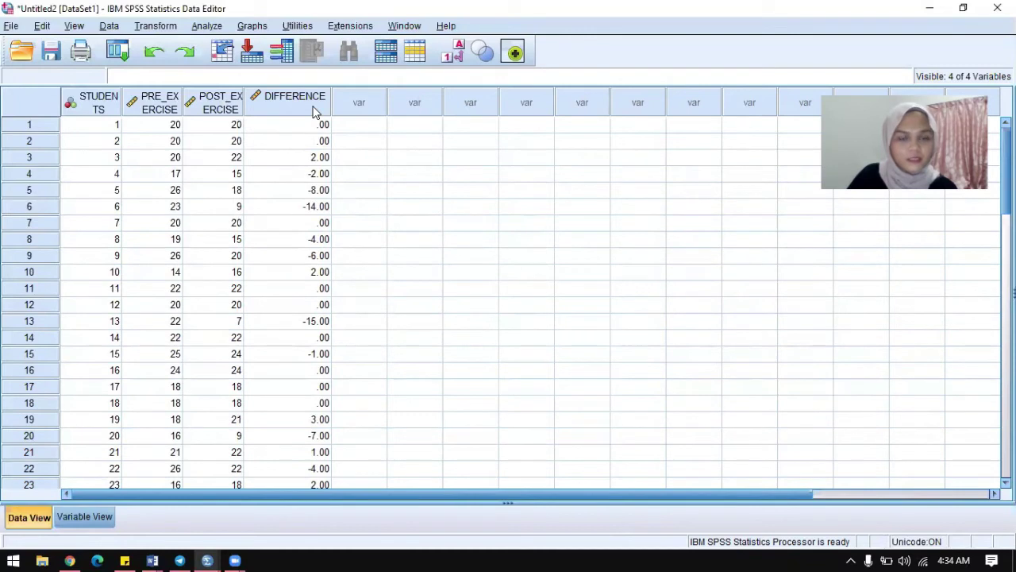
click(167, 27)
mouse_move(205, 30)
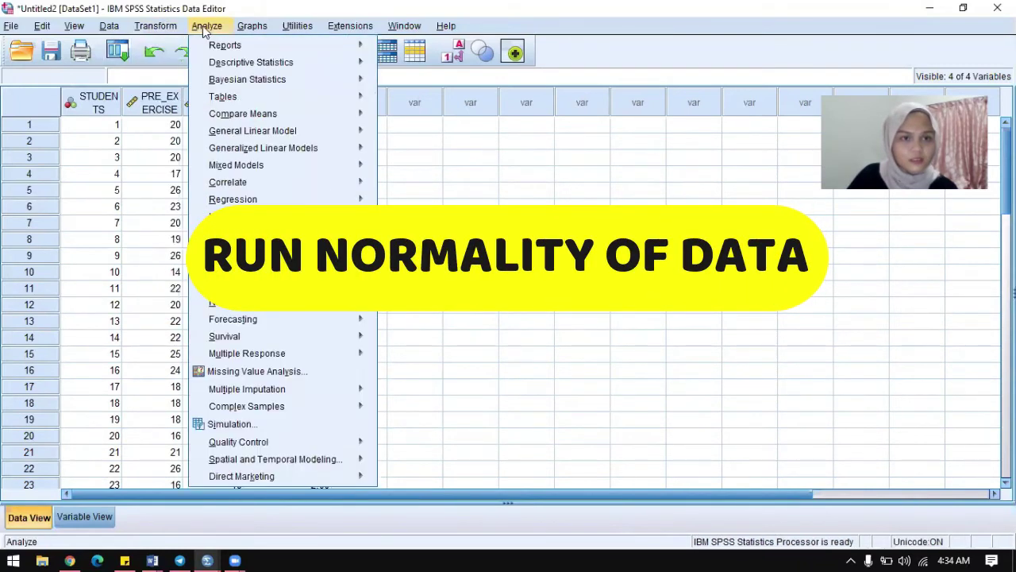
mouse_move(333, 66)
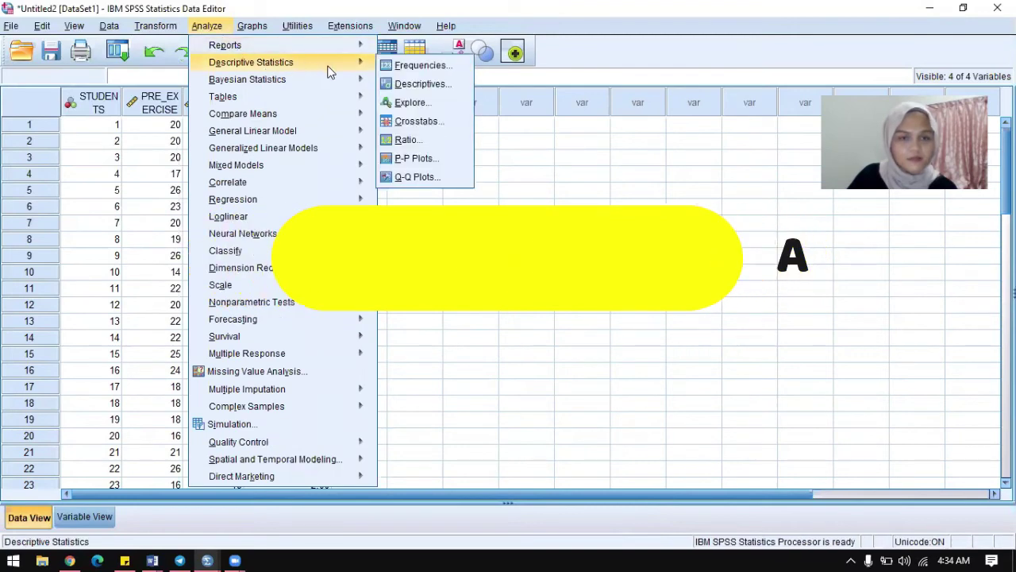
click(424, 100)
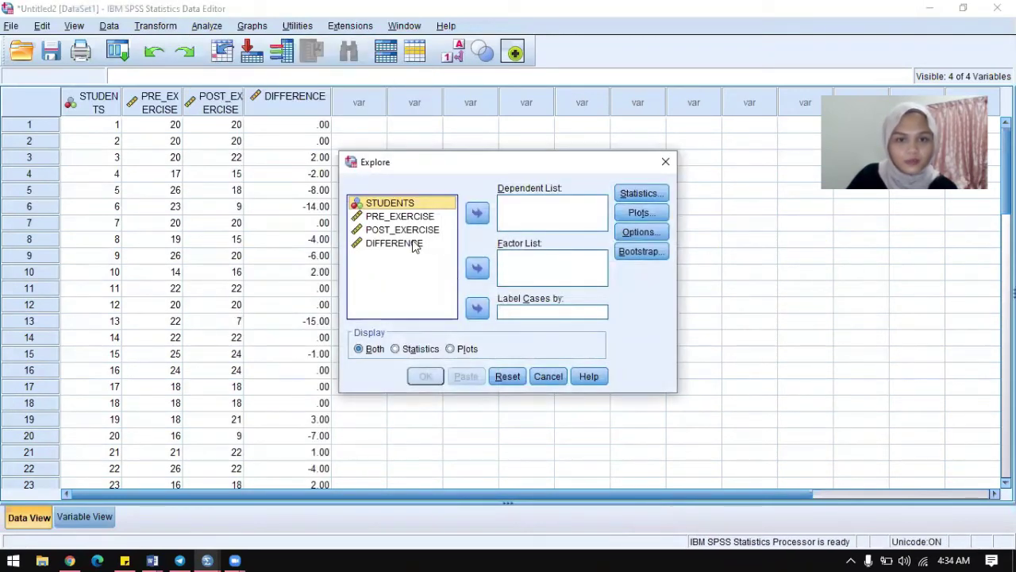
click(449, 244)
click(477, 213)
- Run the Explore analysis with normality plots with tests included and enlarge the output to view the Tests of Normality table
click(641, 212)
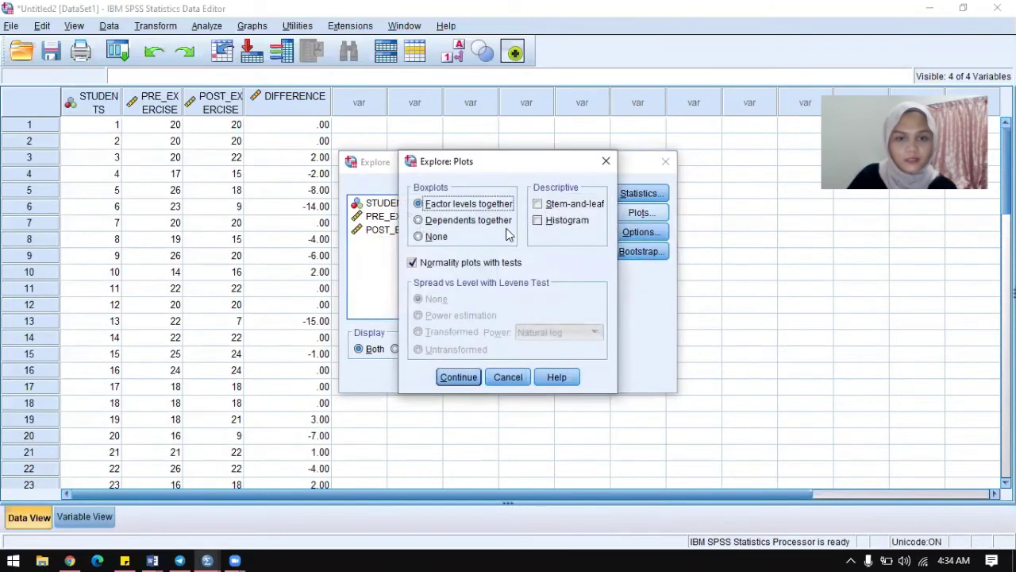
click(413, 264)
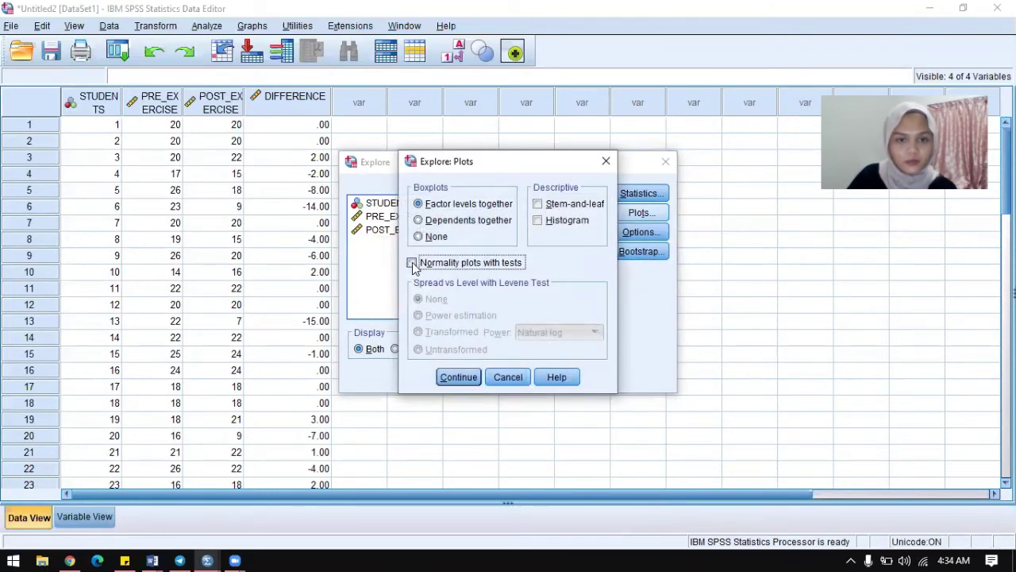
click(458, 377)
click(425, 378)
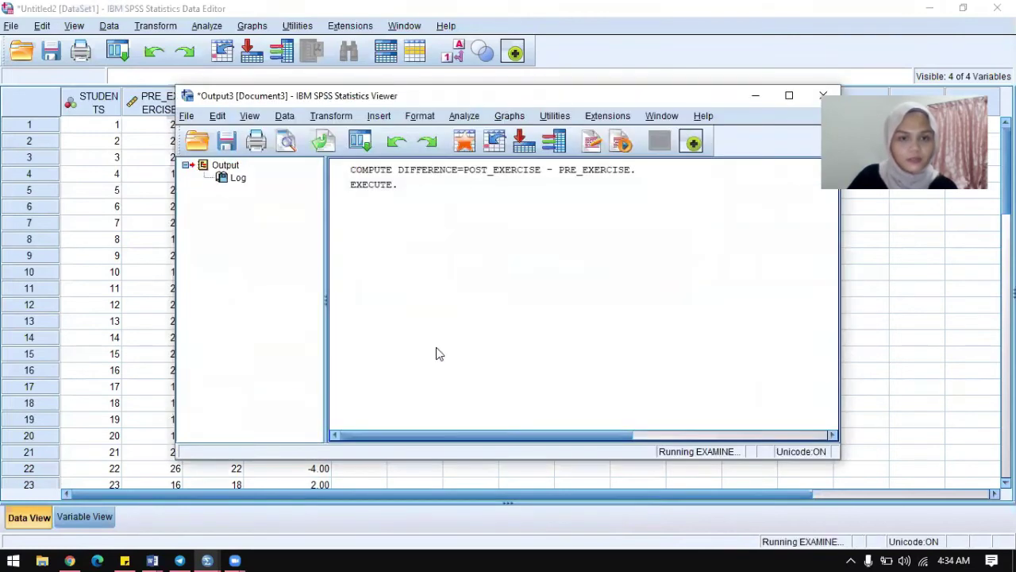
click(789, 95)
scroll(399, 305, down, 3)
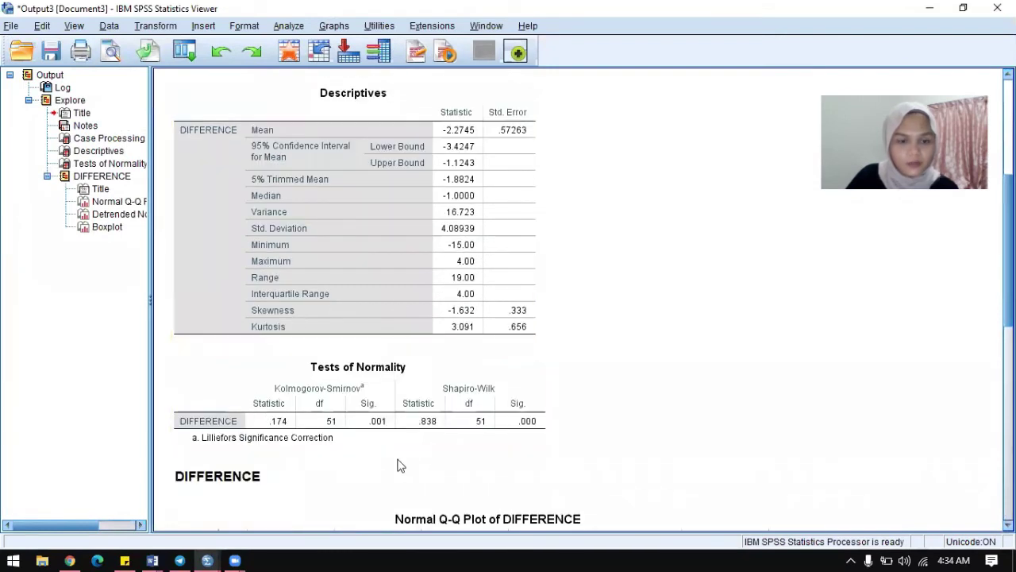